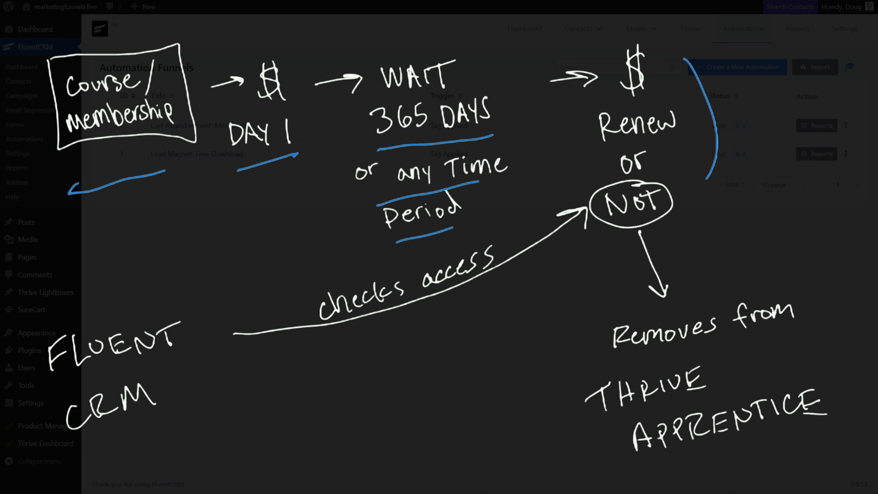
mouse_move(146, 293)
mouse_down()
mouse_move(35, 426)
mouse_move(194, 316)
mouse_move(139, 296)
mouse_up()
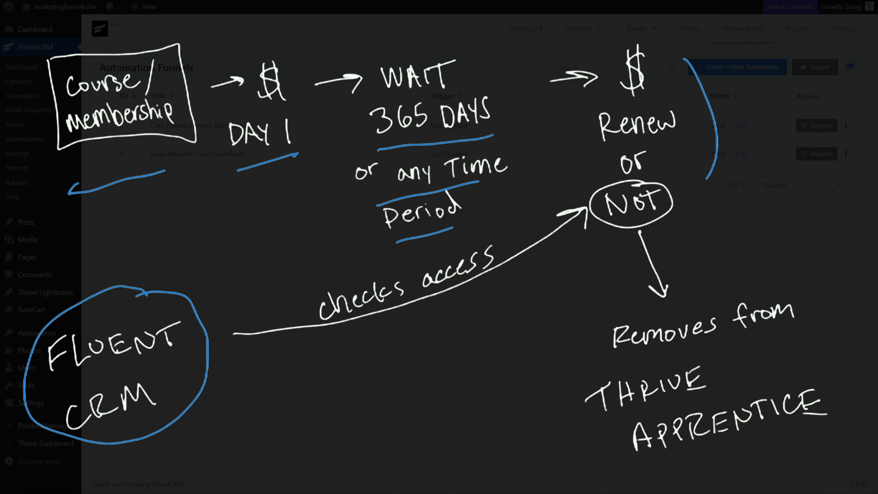
mouse_move(640, 234)
mouse_down()
mouse_move(663, 298)
mouse_move(670, 281)
mouse_up()
key(Escape)
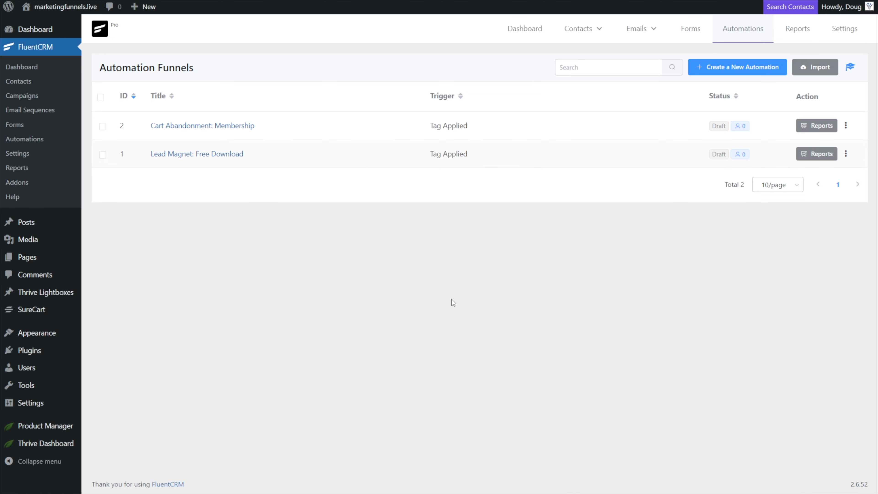
Create a new automation named "Course Renewal Check" triggered by Tag Applied, saving the trigger with tag Course: Thrive Theme Builder.
click(734, 68)
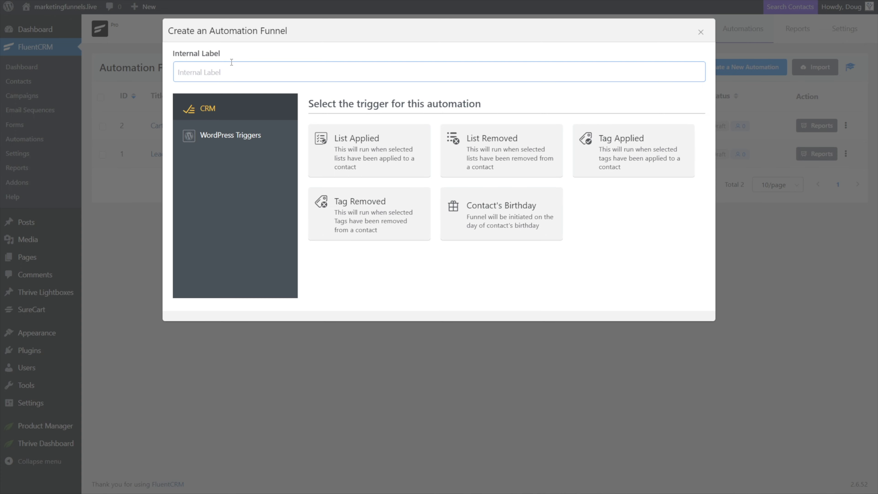
text(Course Renewal Check)
click(618, 154)
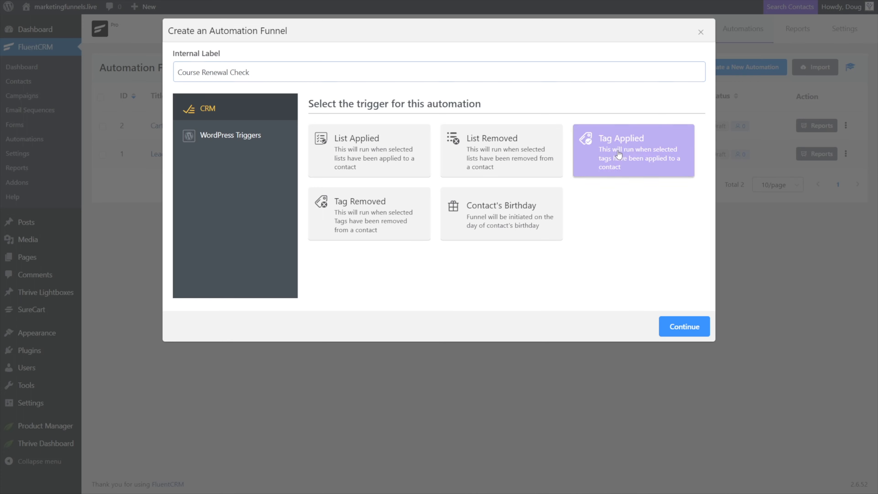
click(675, 328)
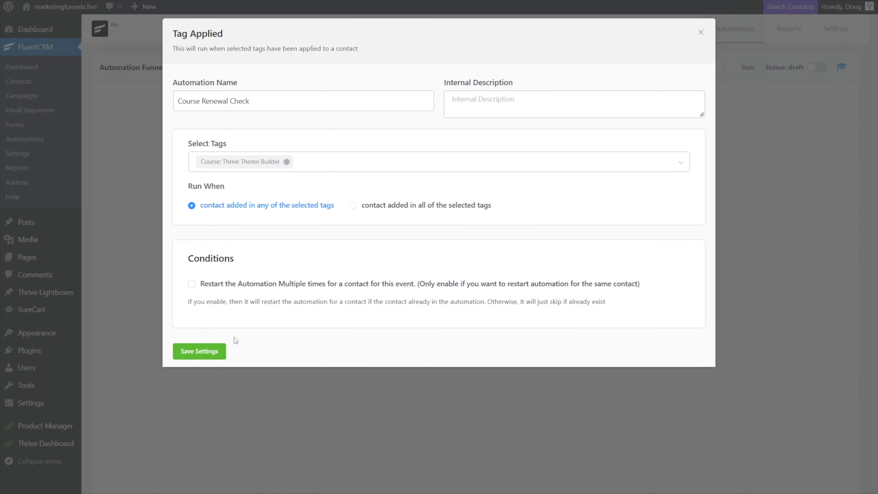
click(192, 350)
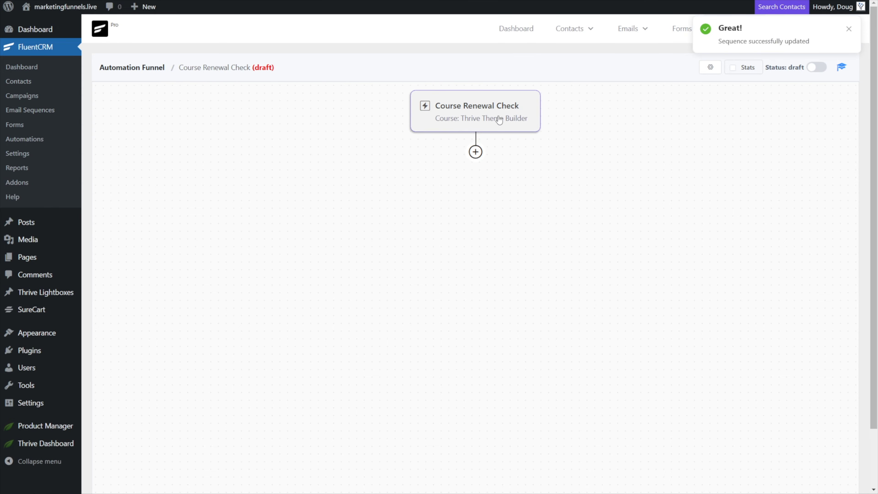
Add a Wait X Days/Hours action of 365 Days labelled "Wait 1 Year" after the trigger.
click(476, 153)
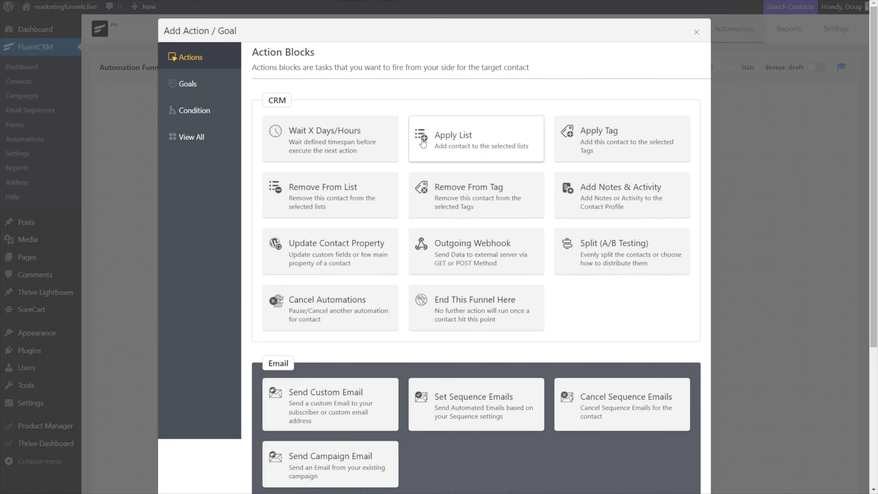
click(328, 134)
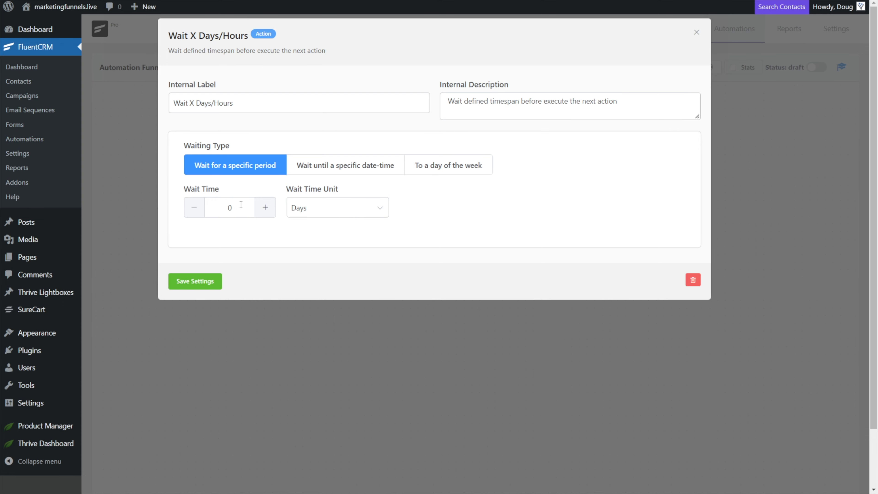
click(318, 214)
click(316, 213)
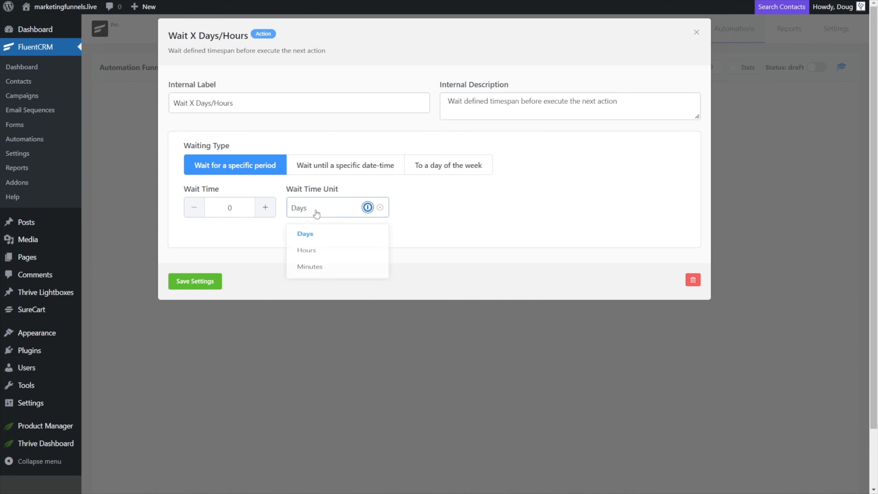
drag(240, 211, 219, 208)
text(365)
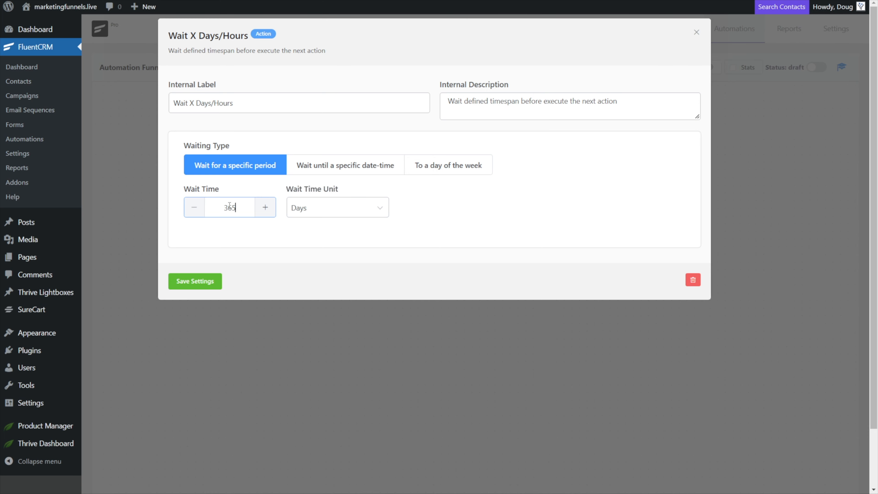
drag(238, 103, 149, 64)
text(Wait 1 Year)
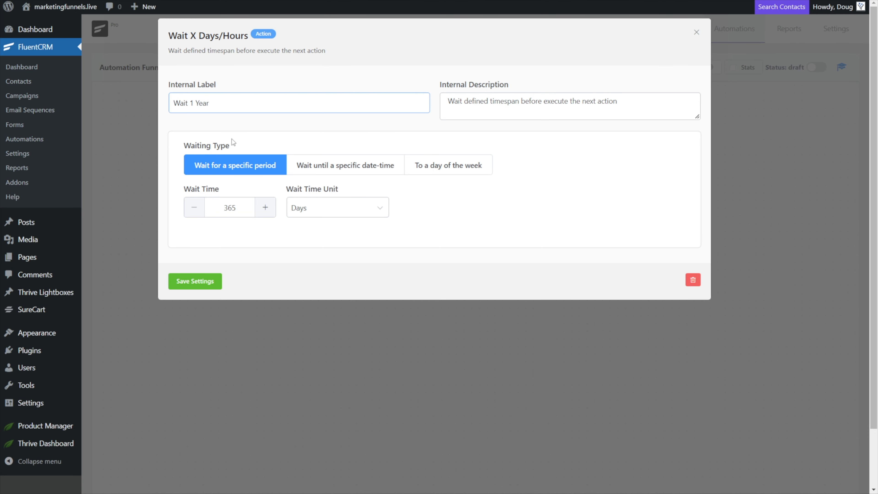
click(195, 281)
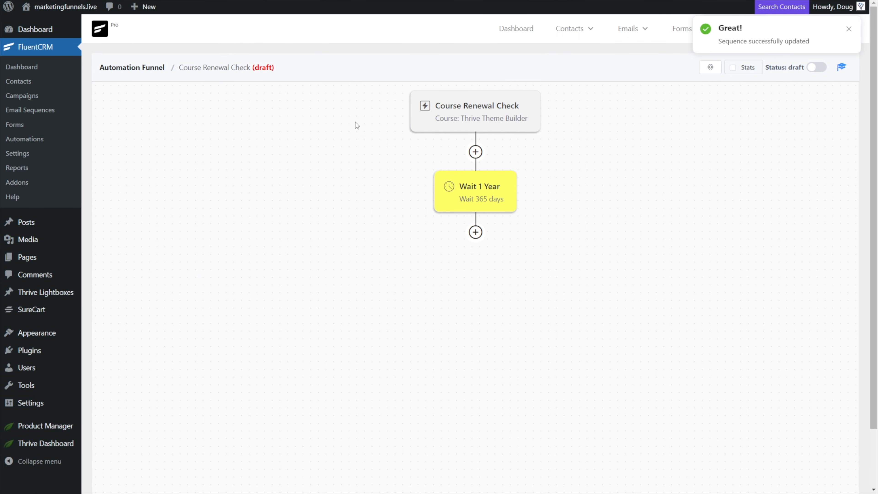
Add a conditional action after the wait step with the internal label "Are they expired?".
mouse_move(476, 234)
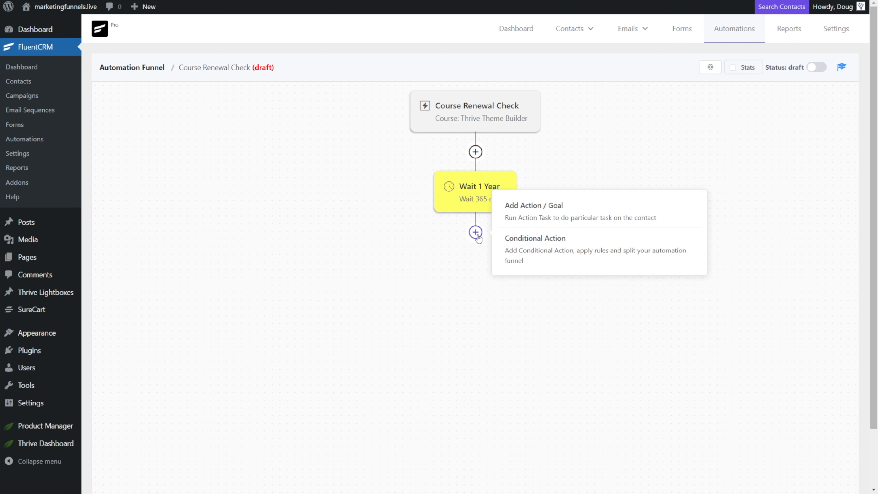
click(544, 249)
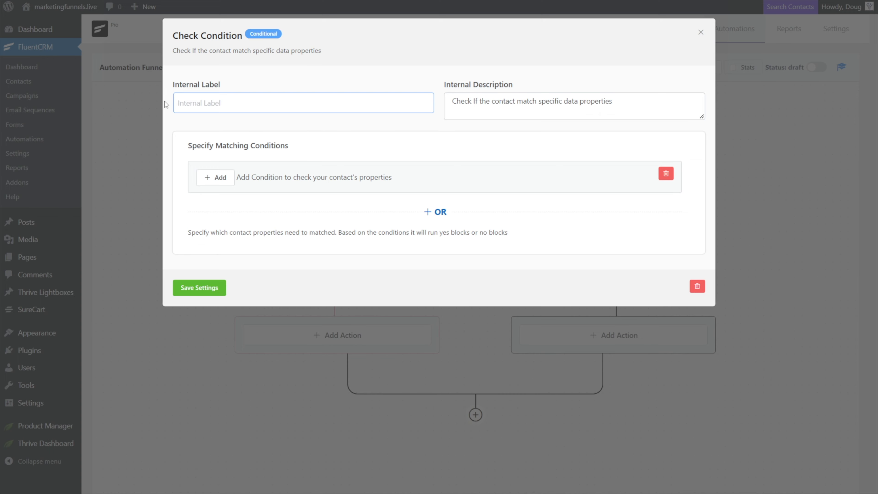
text(Are they e)
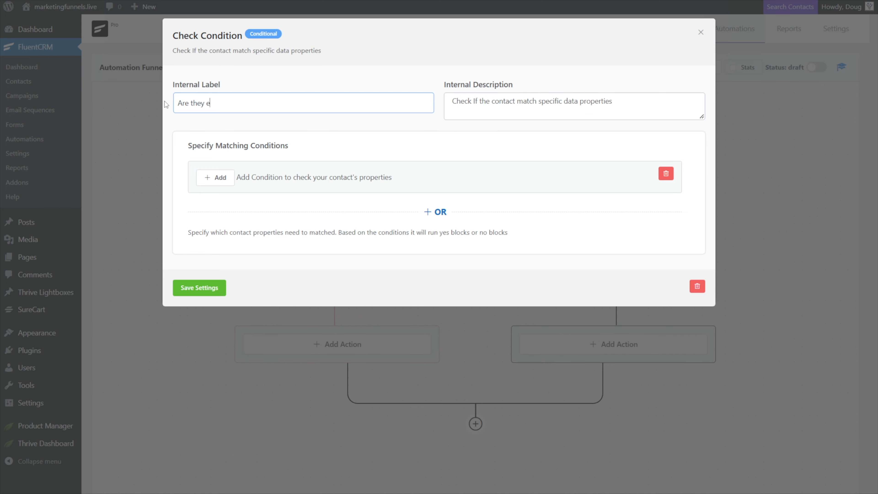
text(xpired?)
Set the condition to Segment / Tags includes Expired Member and save the conditional action.
click(215, 180)
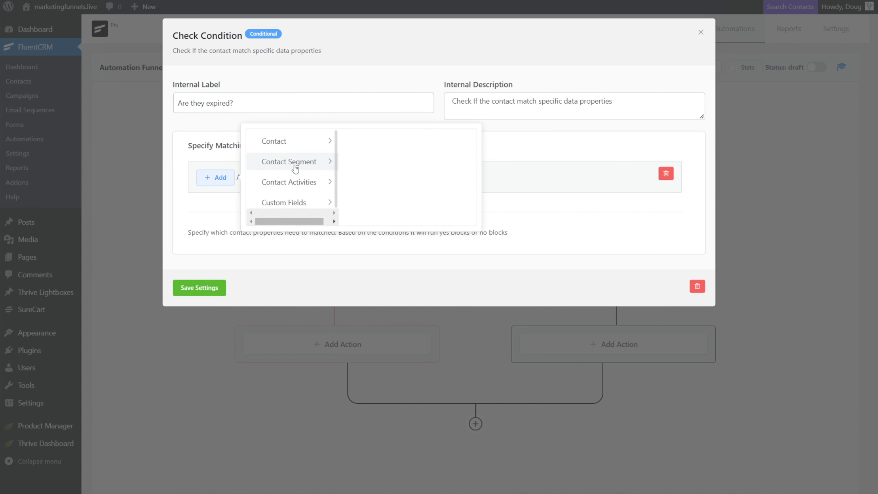
click(237, 104)
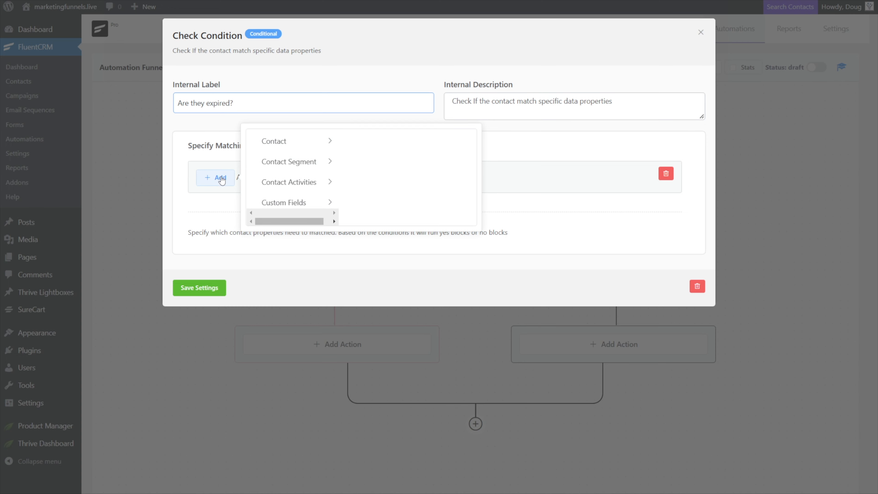
drag(234, 103, 176, 103)
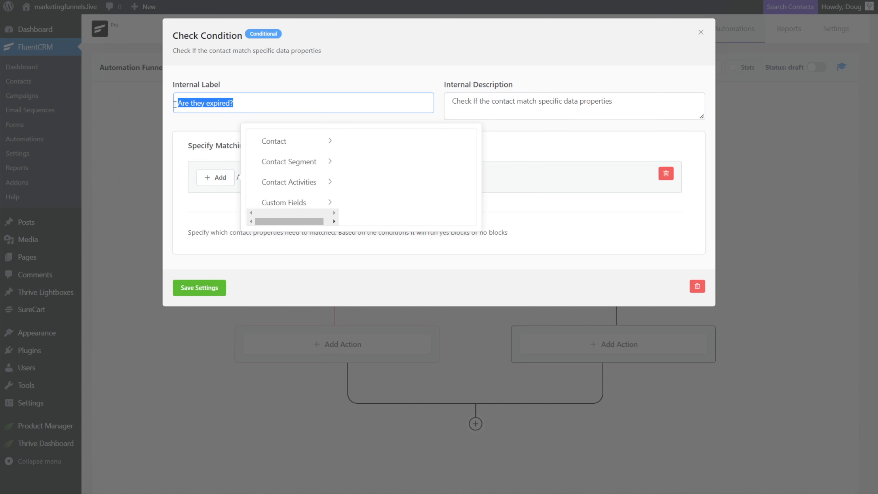
click(289, 169)
click(362, 141)
click(406, 176)
click(437, 291)
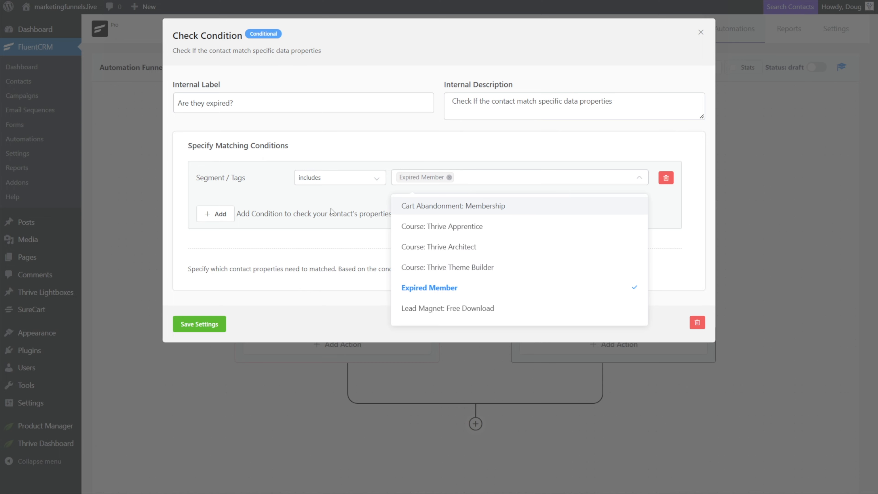
click(255, 142)
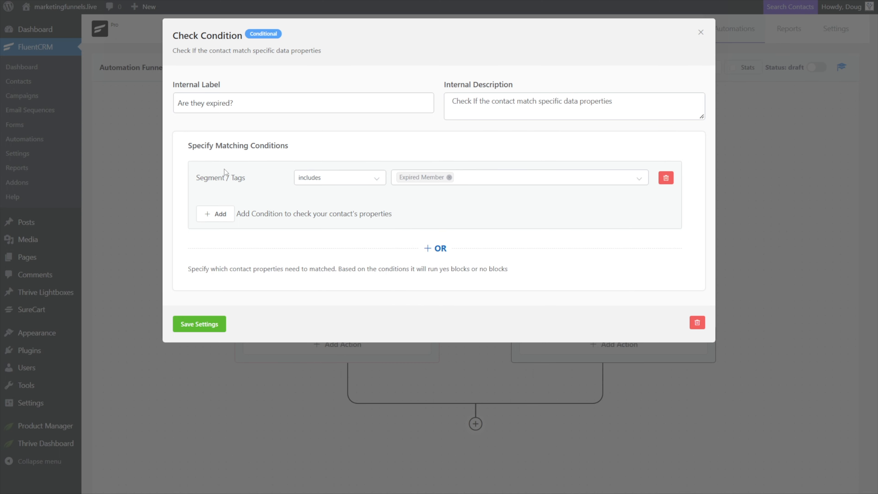
click(199, 323)
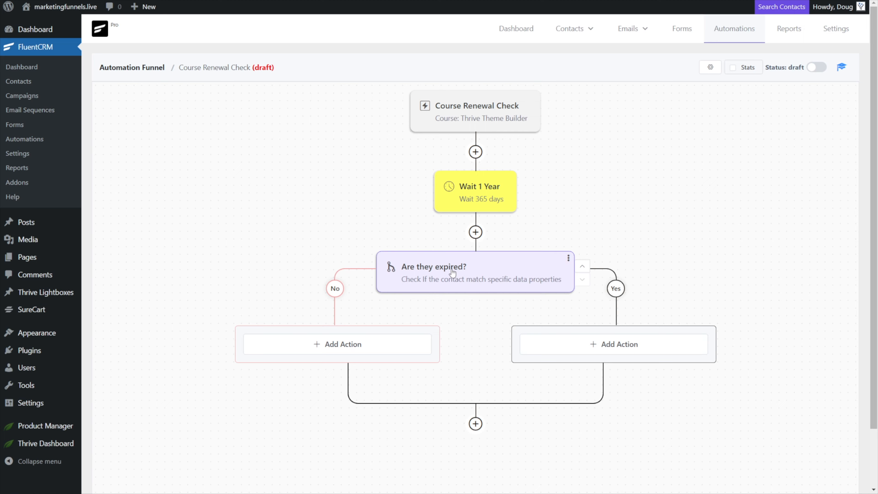
Add an End This Funnel Here action below the merged condition branches.
mouse_move(475, 423)
click(476, 424)
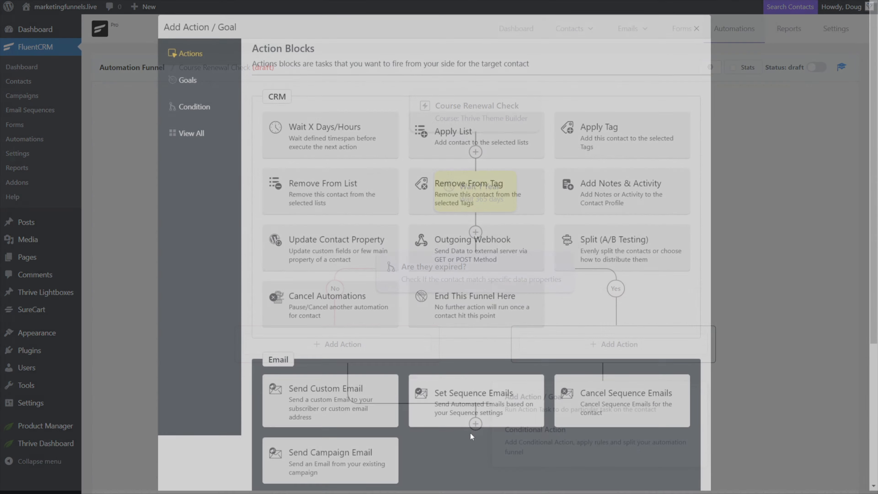
scroll(437, 277, down, 1)
click(456, 275)
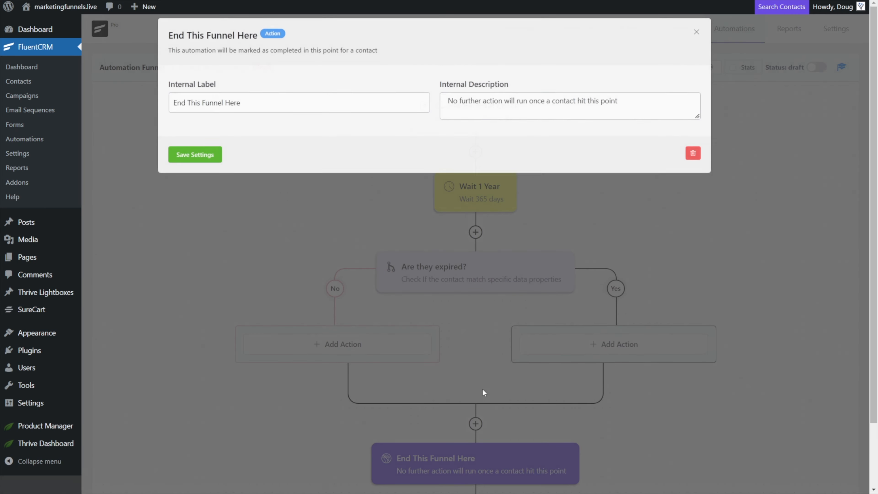
click(194, 159)
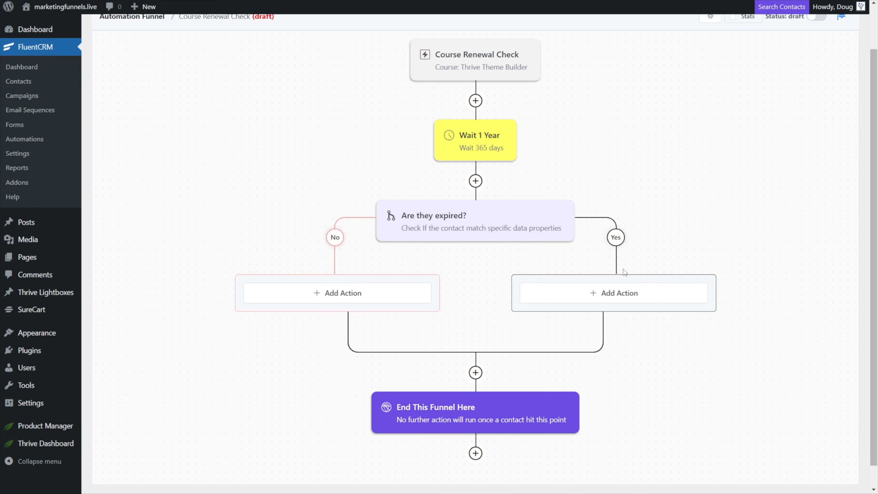
Add an Outgoing Webhook action on the Yes branch labelled "Outgoing Webhook: To Thrive Automator (remove from course)".
click(612, 293)
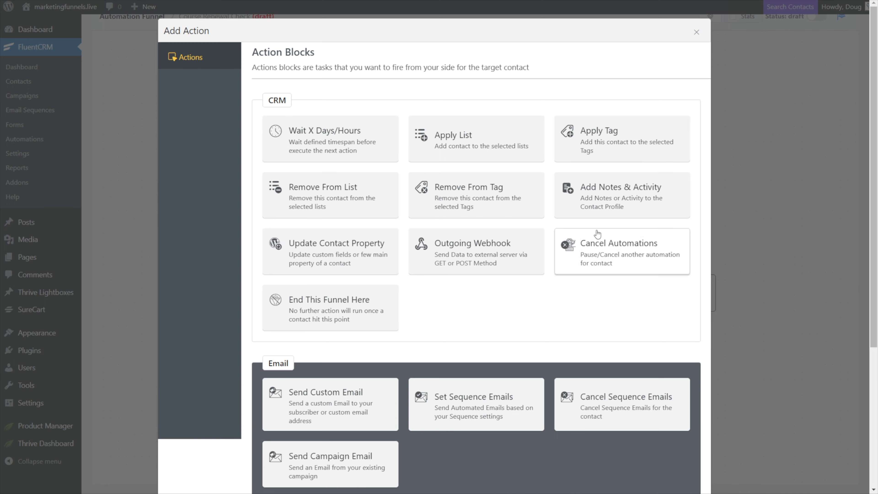
click(471, 250)
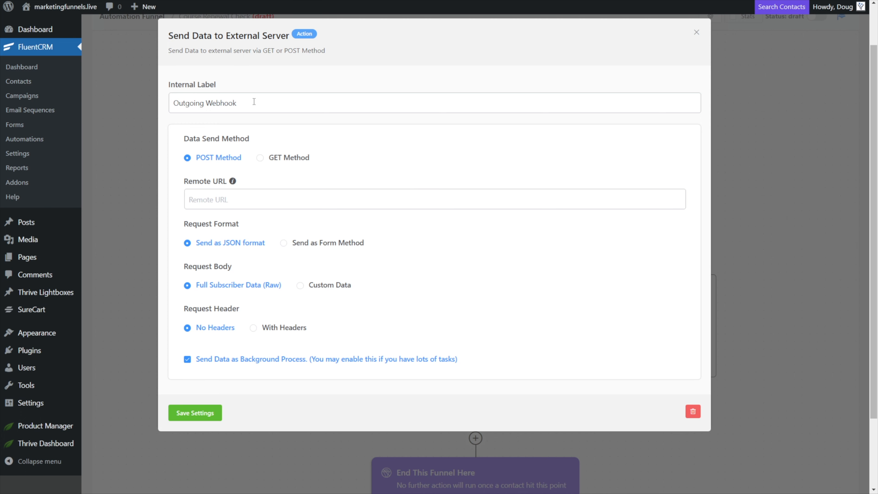
drag(255, 111, 166, 107)
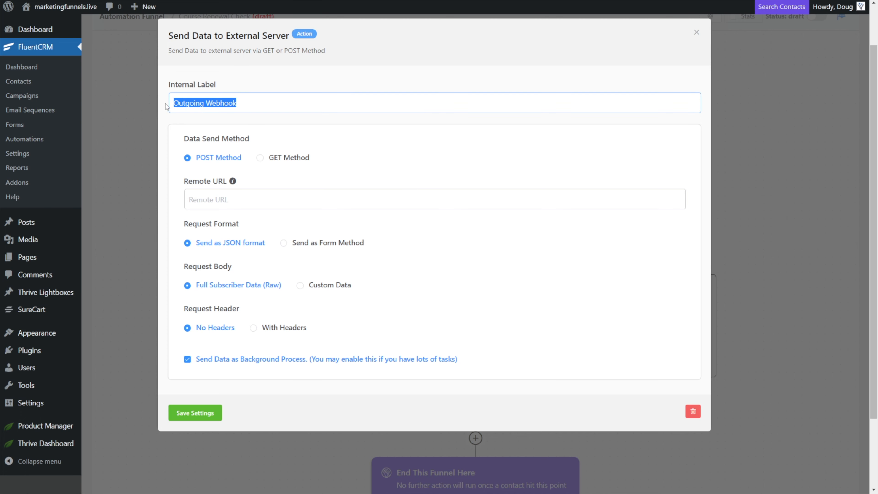
key(Right)
text(:)
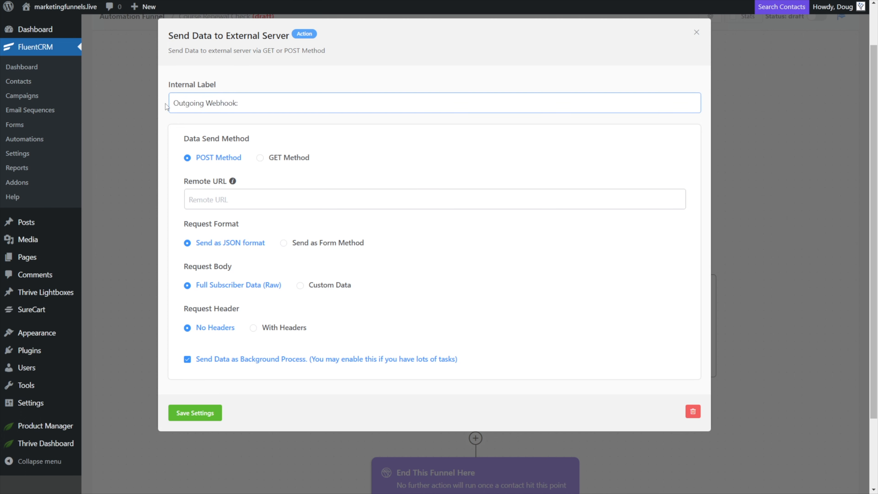
text( To Thrive AUtomat)
key(BackSpace)
text(utomator (remove from course))
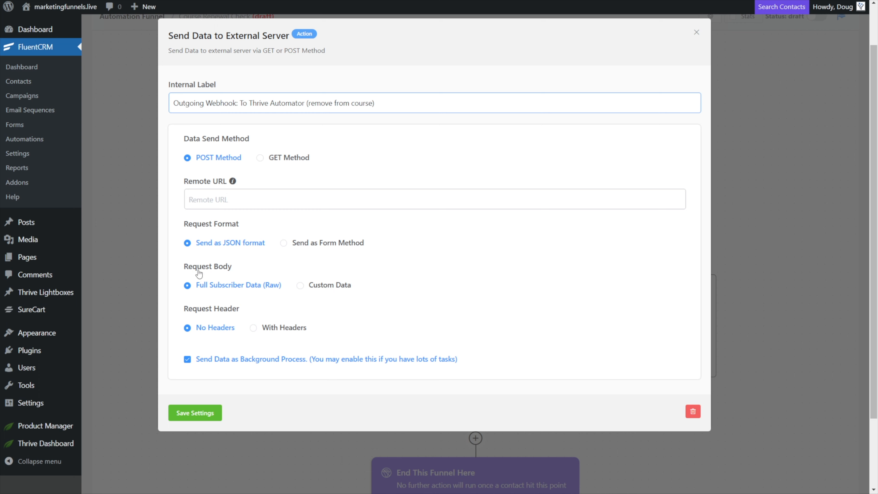
Set the webhook body to Custom Data with key email mapped to Contact Email, then save the action.
click(300, 285)
click(220, 346)
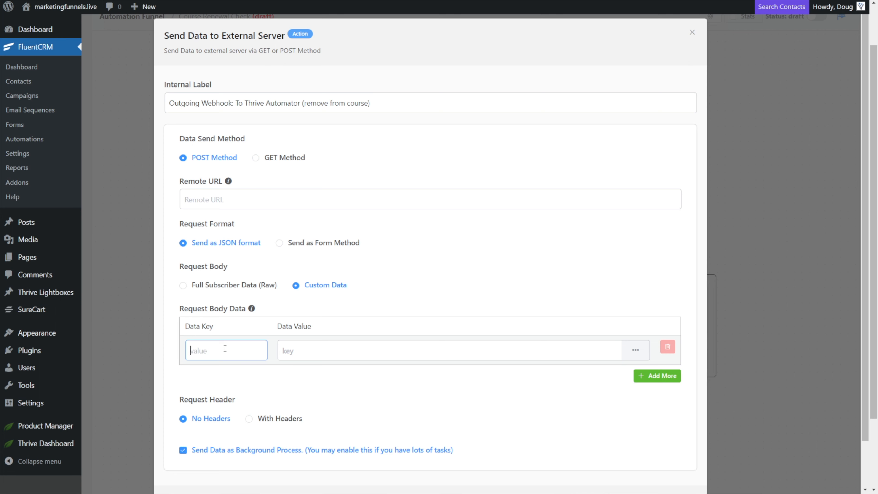
text(email)
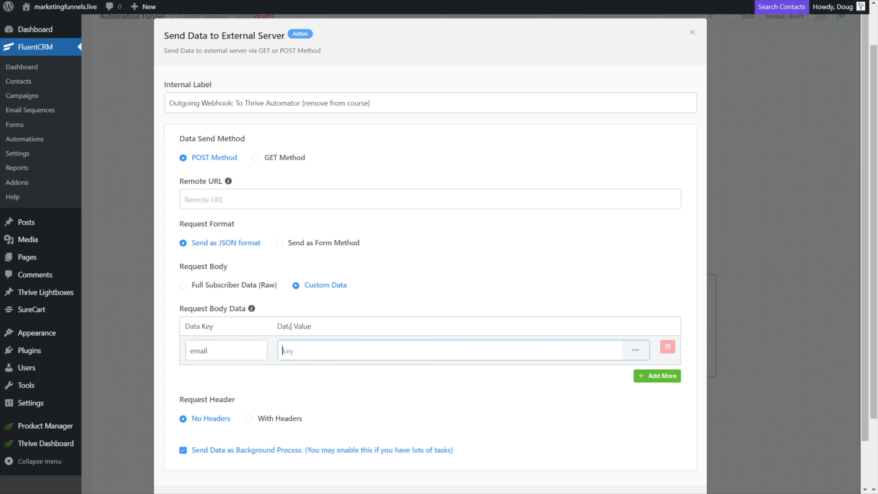
click(636, 351)
scroll(618, 408, down, 3)
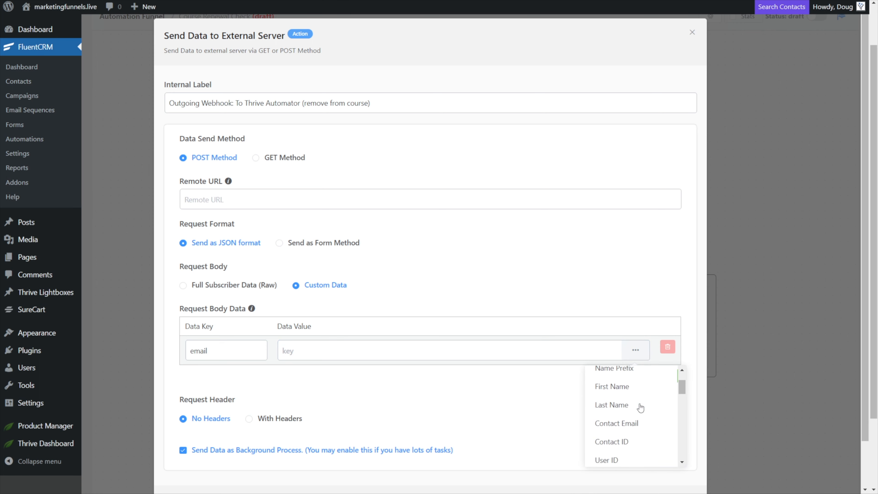
click(616, 418)
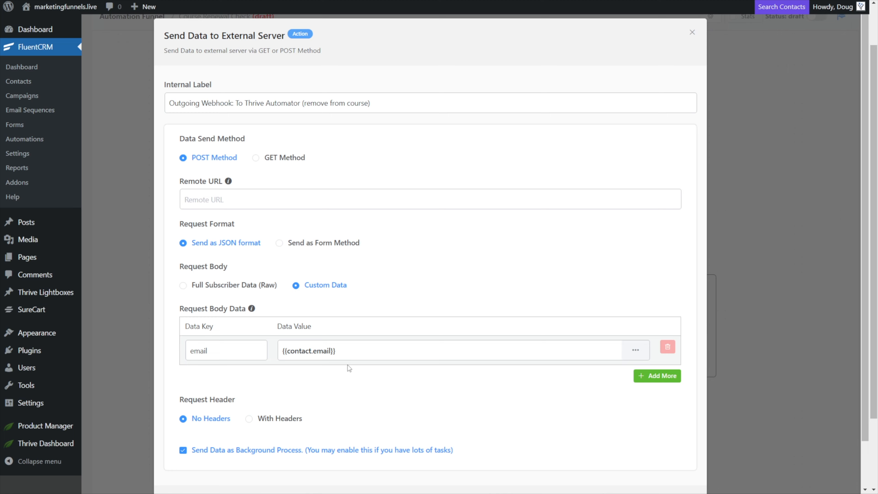
scroll(219, 406, down, 2)
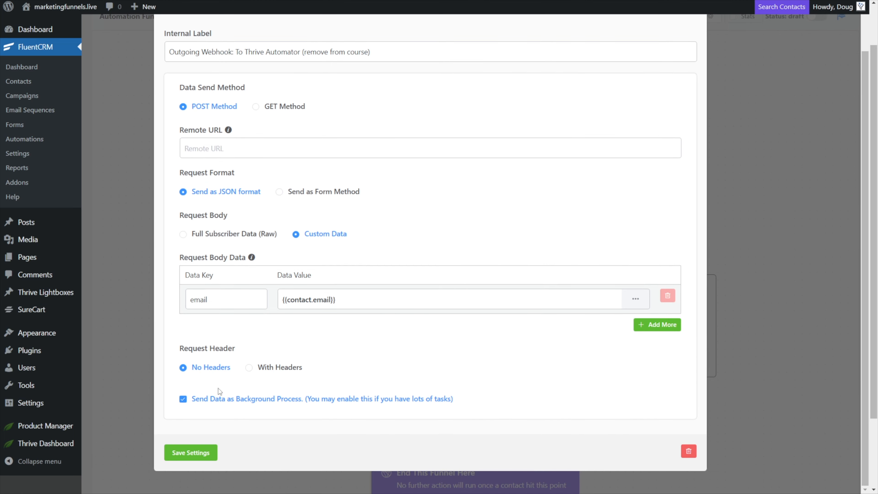
click(191, 453)
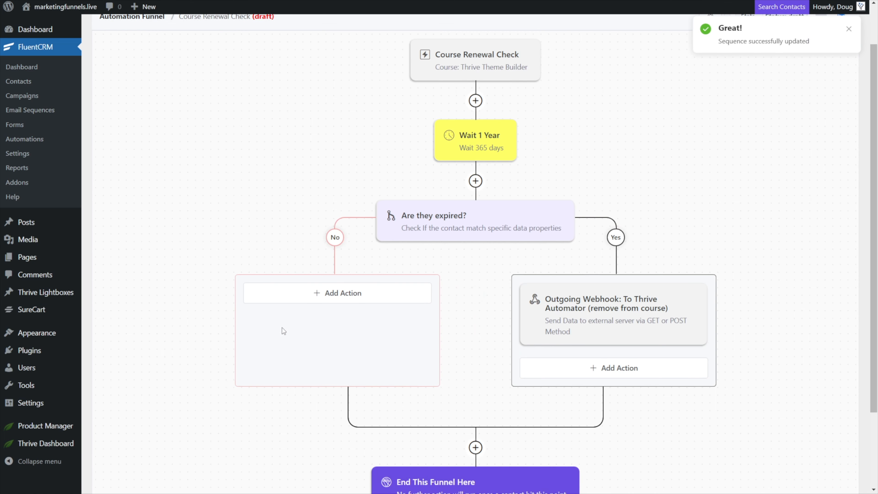
Open Thrive Automator in a new browser tab and start creating a new automation.
click(593, 321)
click(224, 201)
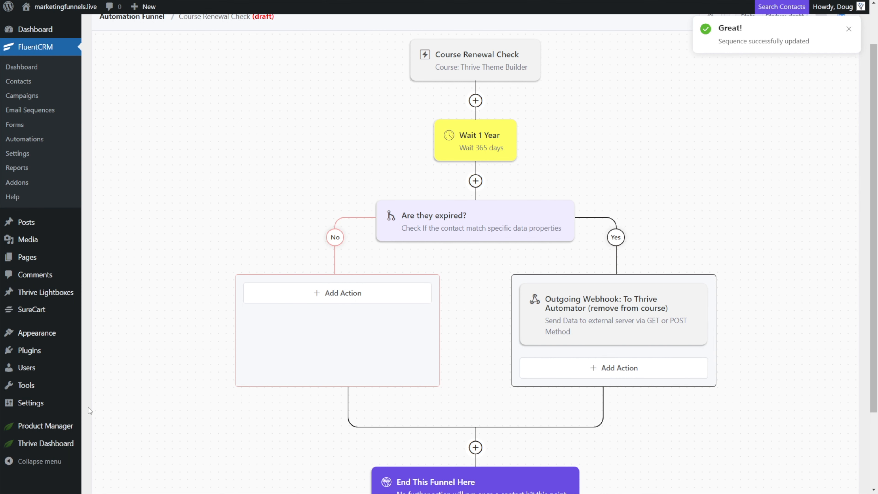
mouse_move(46, 444)
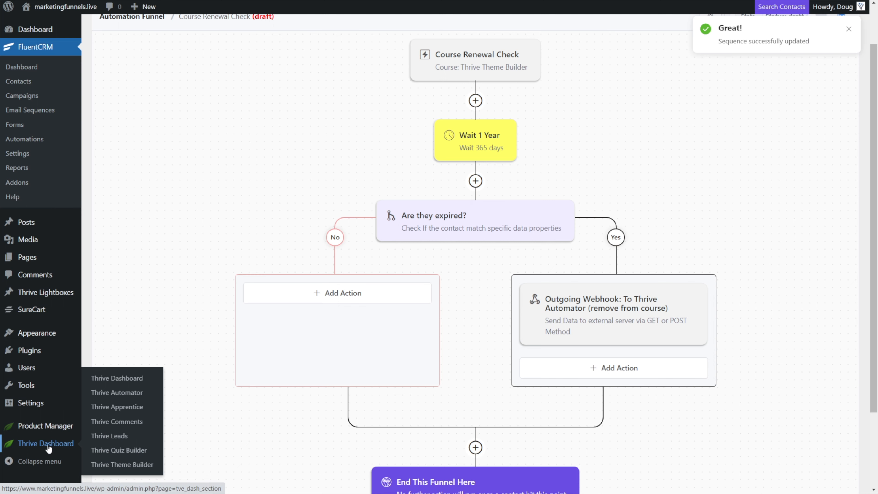
right_click(124, 394)
click(199, 292)
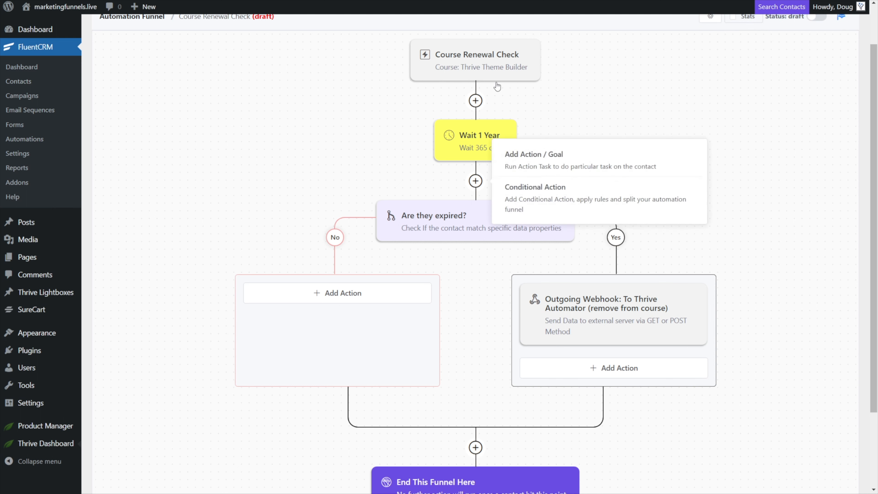
click(586, 310)
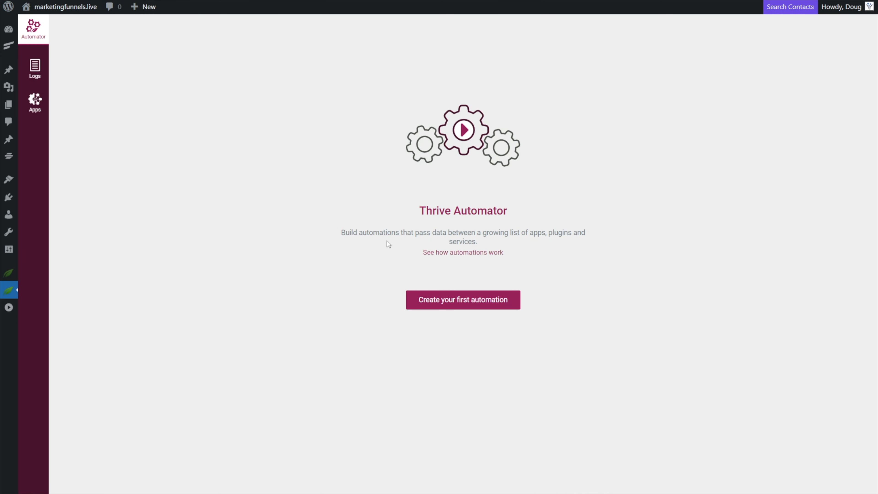
click(455, 299)
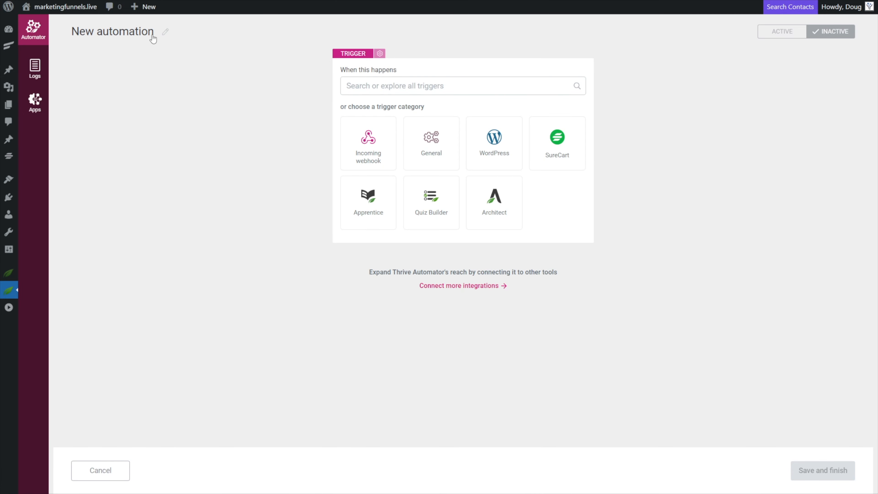
Name the new automation Remove from Course/Membership.
click(165, 32)
text(Remove from Course/Membership)
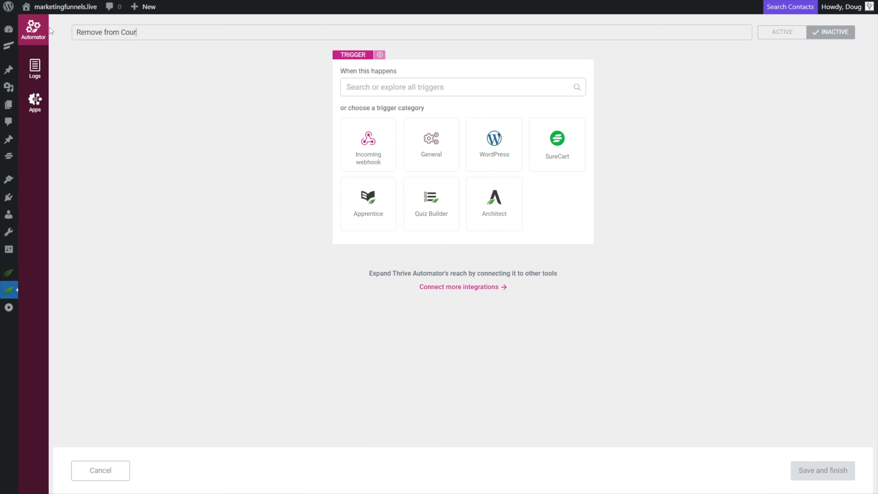
key(Return)
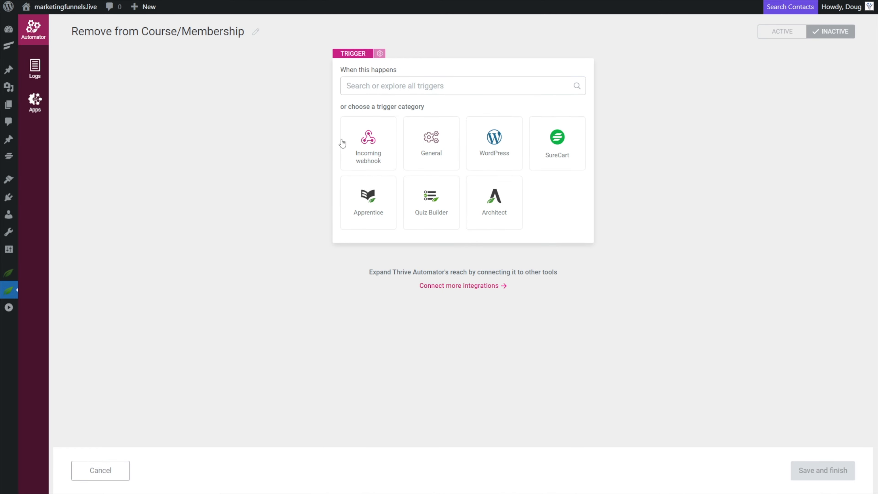
Add an Incoming webhook trigger and copy its webhook URL.
click(368, 144)
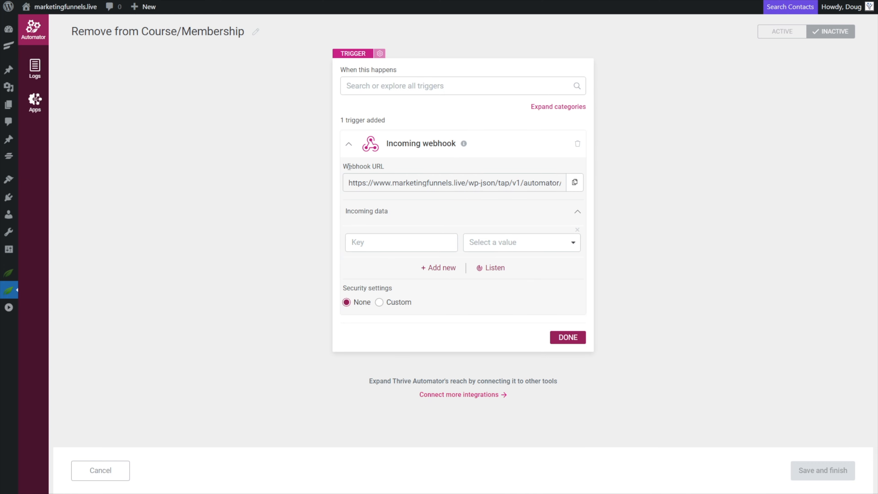
click(575, 183)
Paste the copied webhook URL into the FluentCRM outgoing webhook's Remote URL.
click(405, 0)
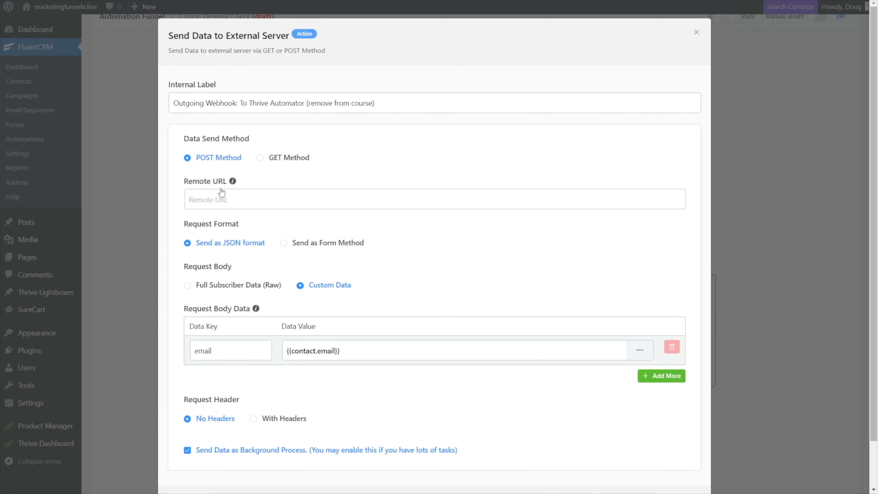
click(225, 200)
key(ctrl+v)
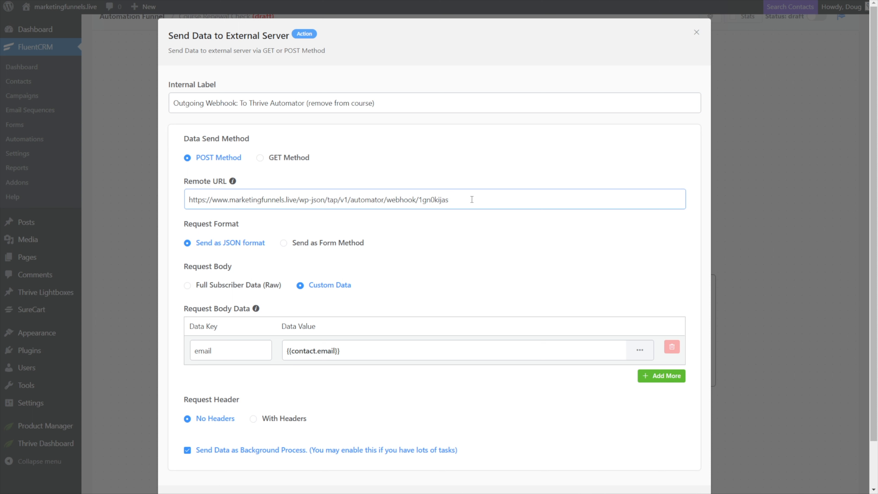
Add an incoming data key named email, matching the data key used in the FluentCRM webhook body.
click(494, 1)
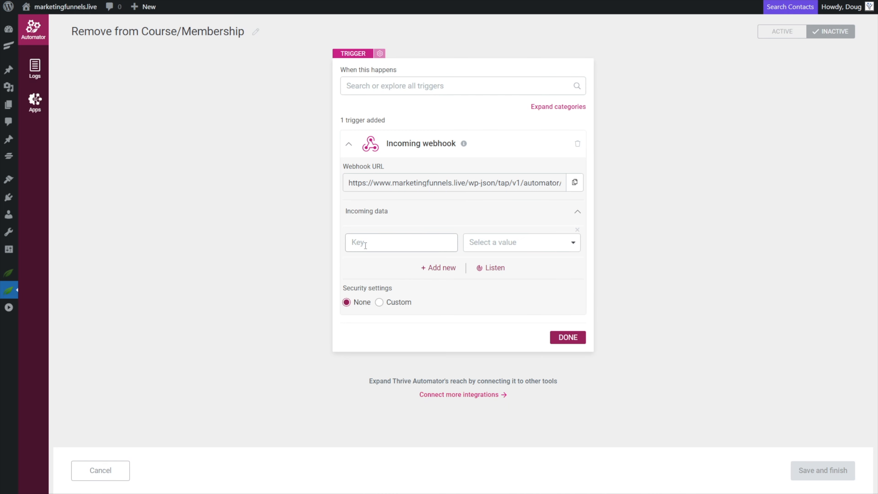
click(398, 1)
drag(221, 346, 189, 347)
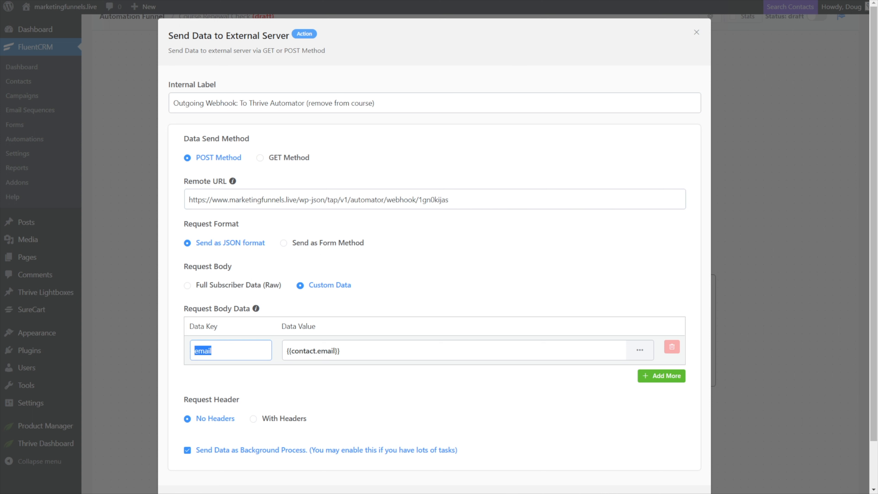
click(346, 0)
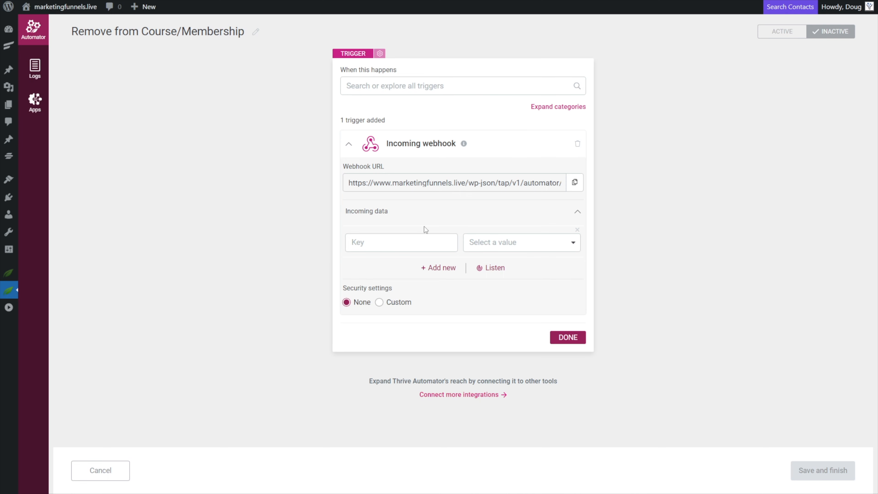
click(382, 240)
text(email)
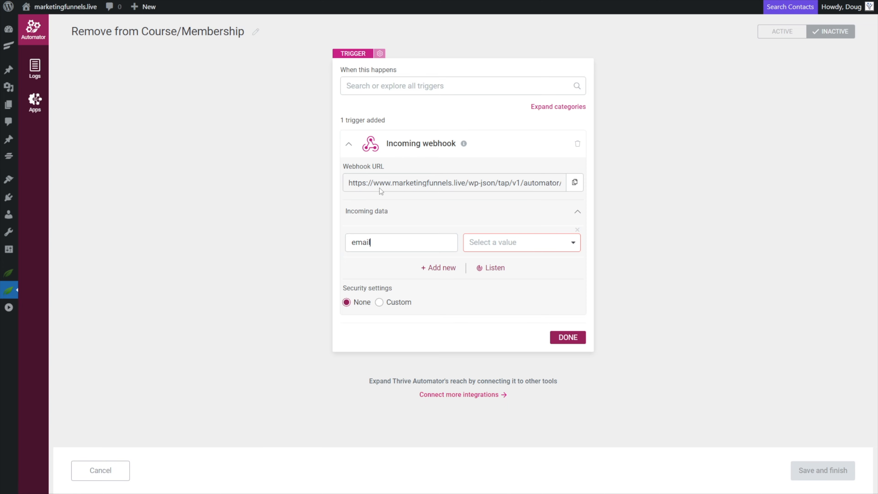
Map the email key to the Dynamic Mapping Email value and finish the trigger.
click(568, 246)
click(496, 318)
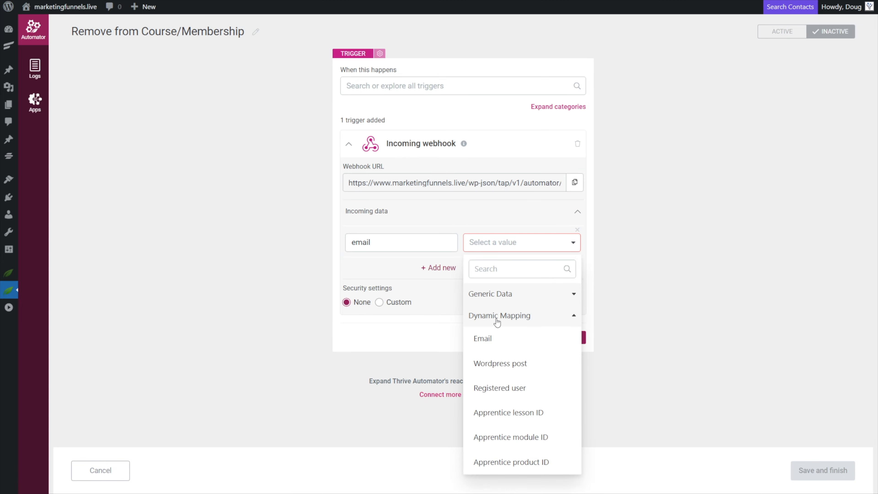
click(495, 341)
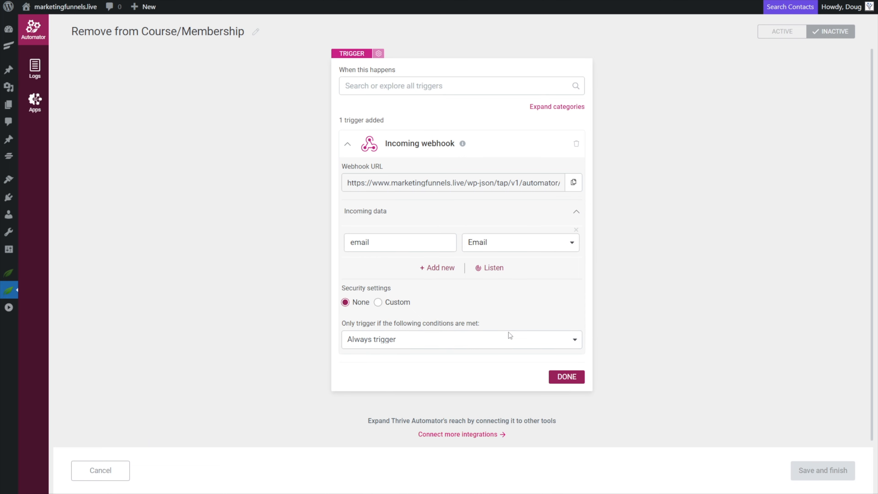
click(567, 378)
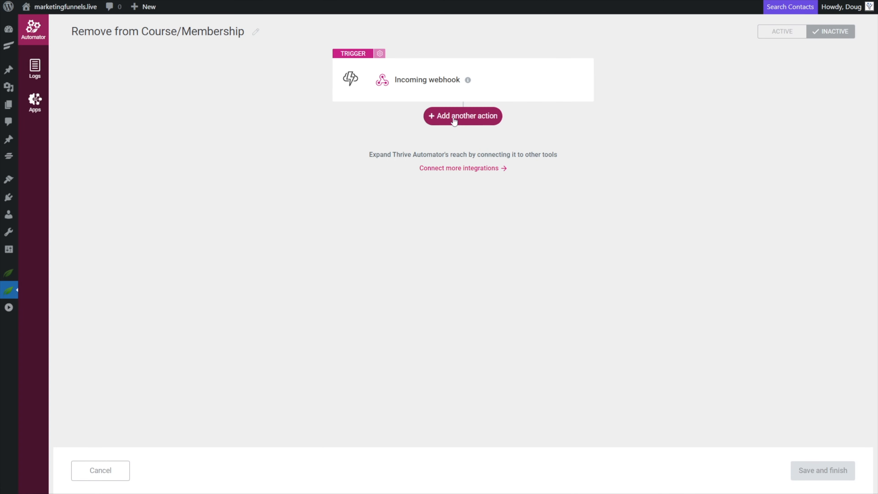
Add a WordPress Find or create user action with default settings.
click(455, 117)
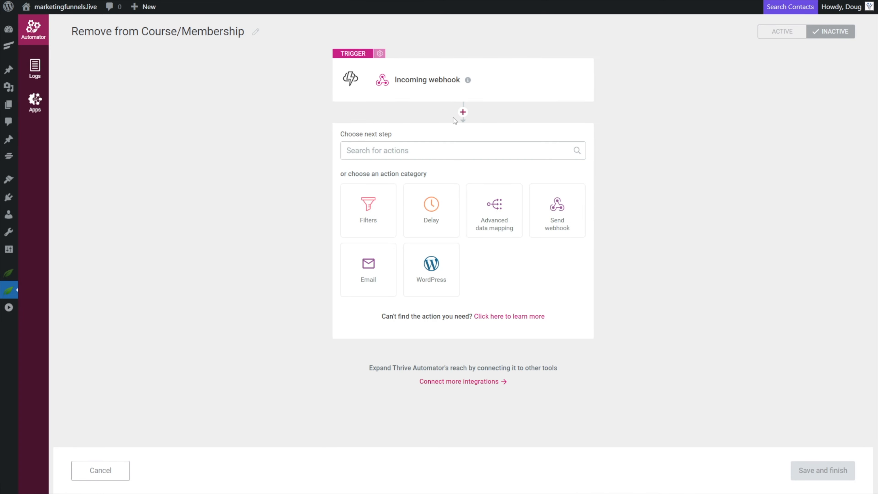
click(433, 275)
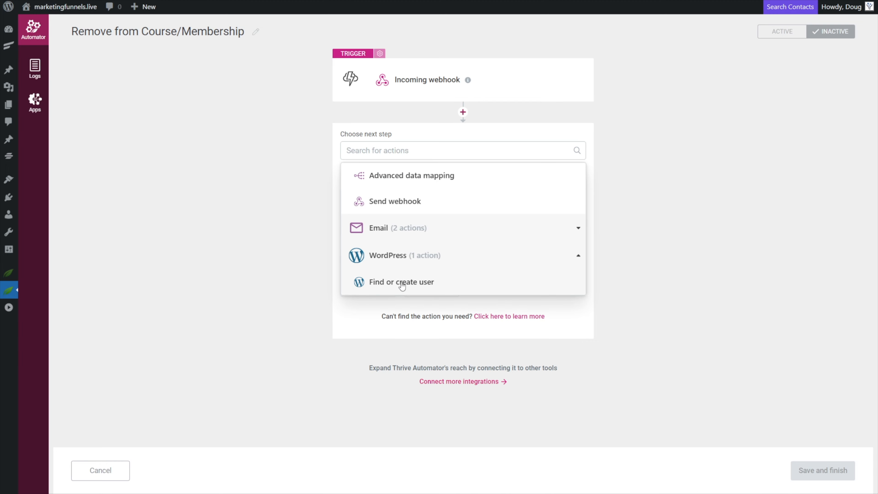
click(430, 285)
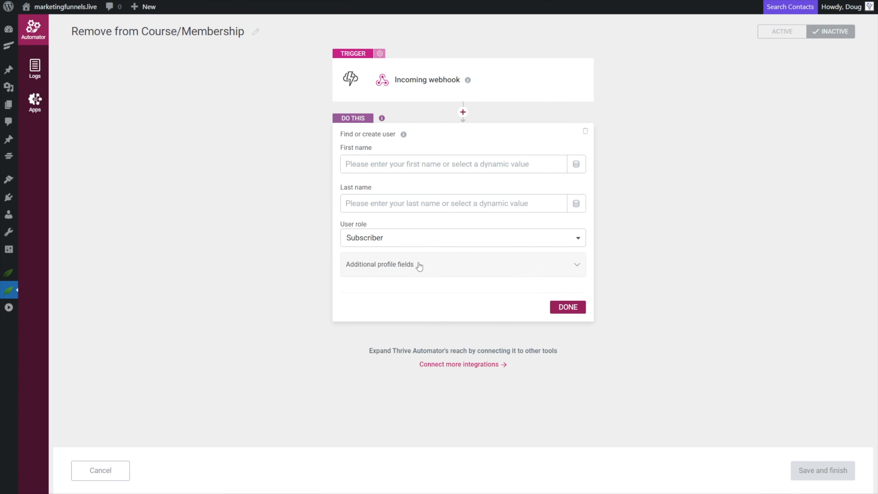
click(566, 307)
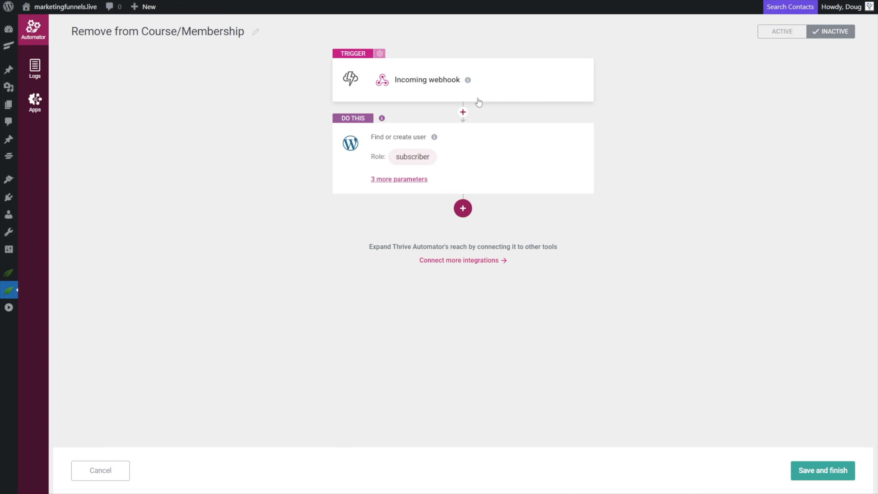
Add an Apprentice Remove access from product action for the product My Awesome Membership.
click(475, 211)
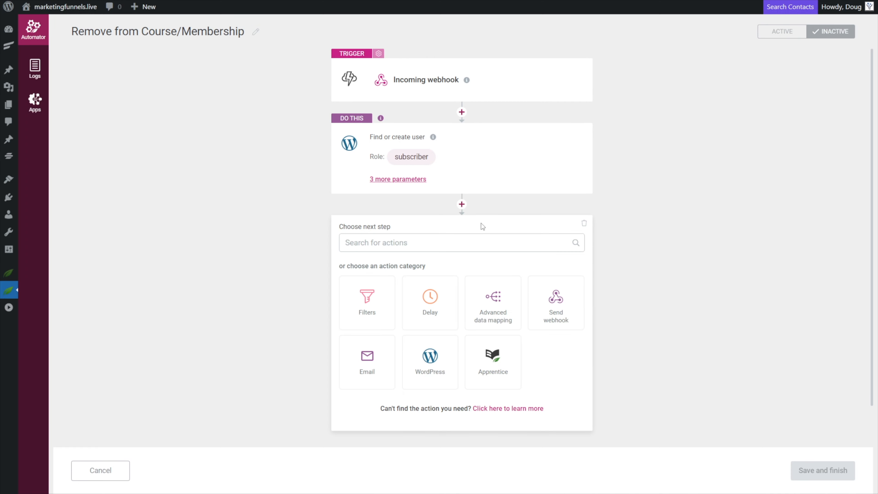
click(498, 362)
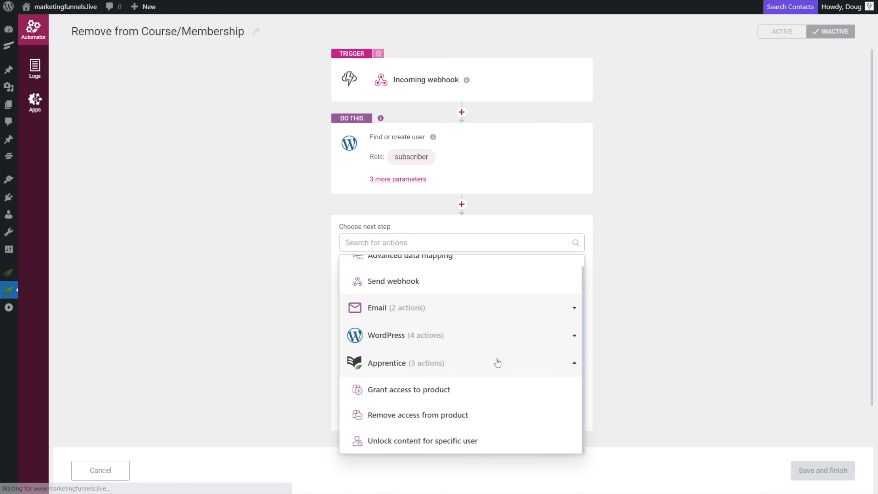
click(401, 417)
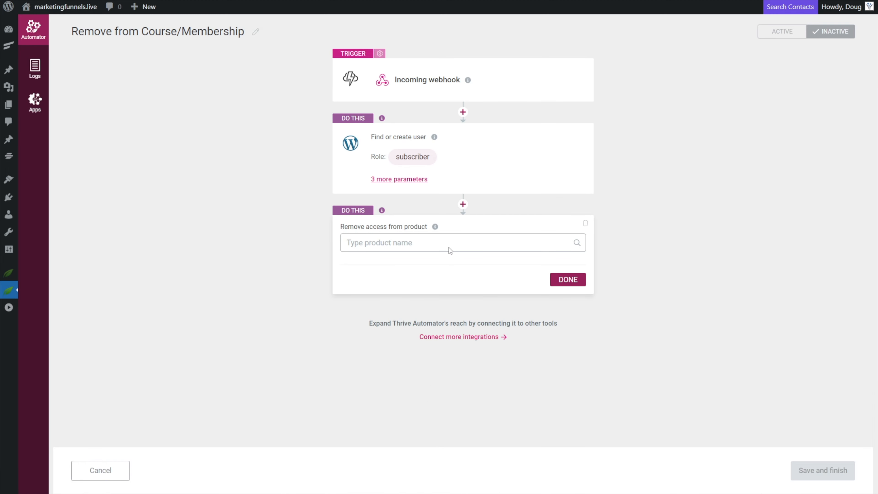
click(419, 245)
click(410, 266)
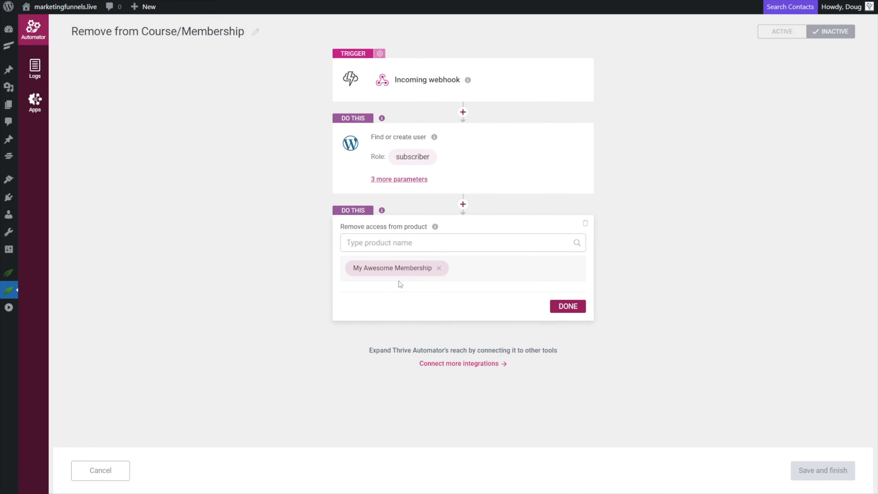
click(568, 307)
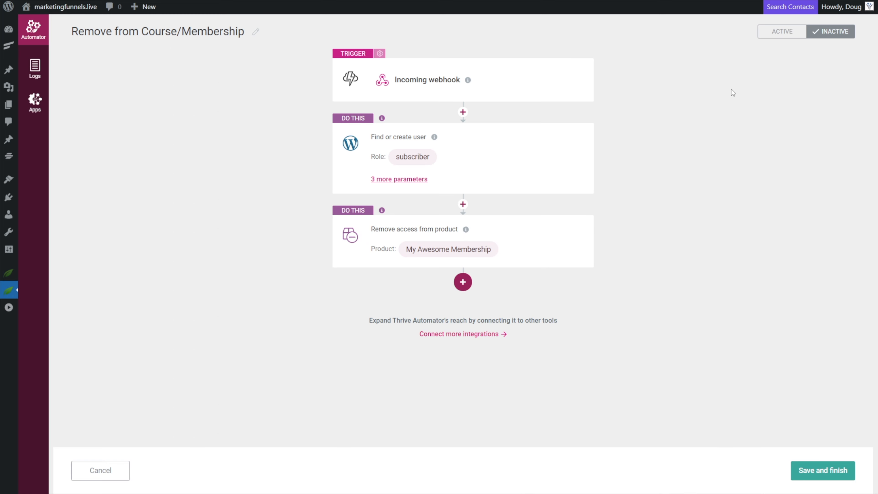
Set the automation to Active and save it.
click(795, 32)
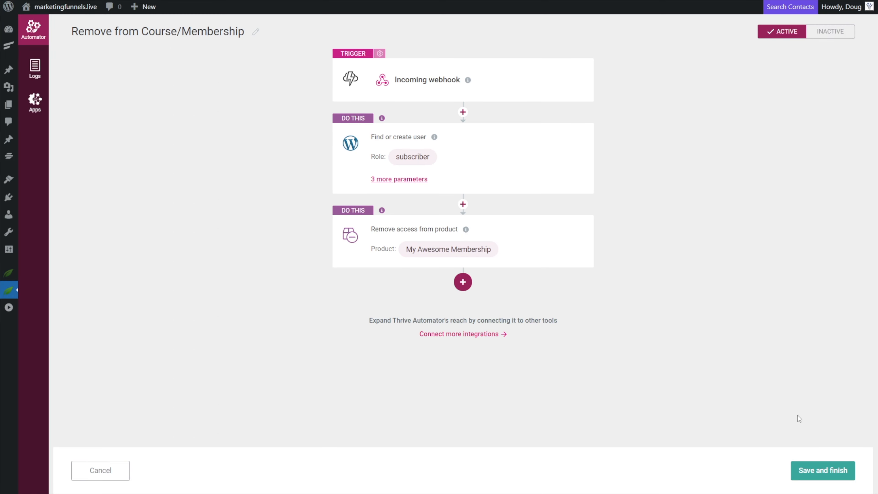
click(822, 470)
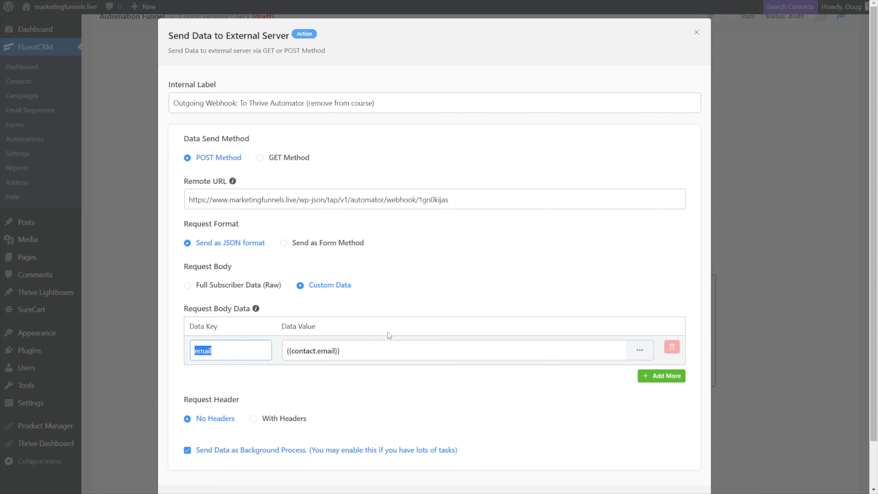
Save the FluentCRM outgoing webhook settings.
scroll(387, 333, down, 3)
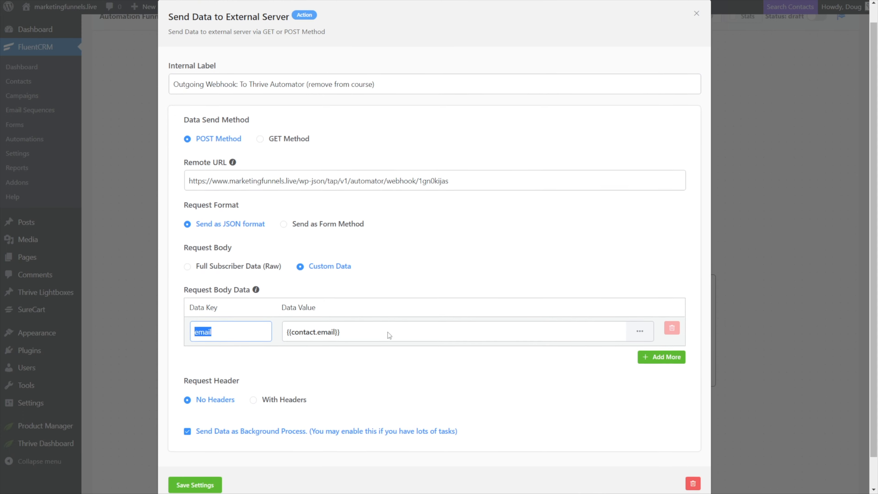
click(326, 324)
click(196, 453)
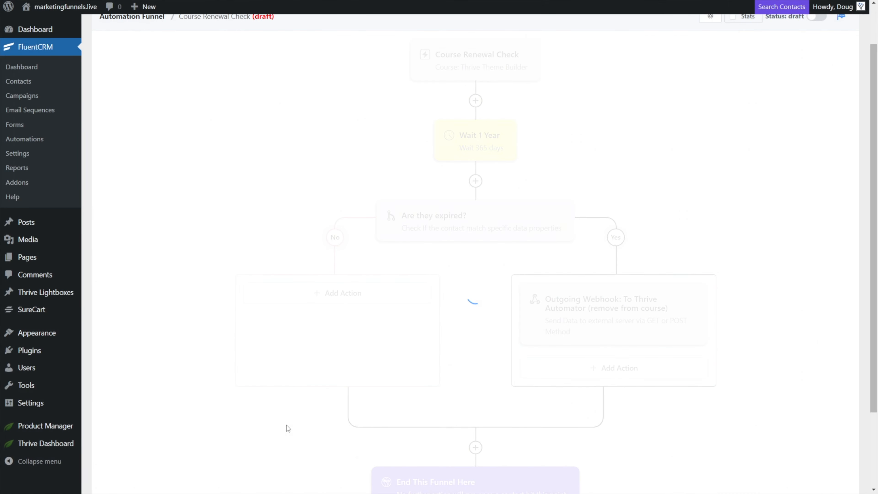
Review the complete Course Renewal Check funnel layout.
scroll(442, 386, down, 1)
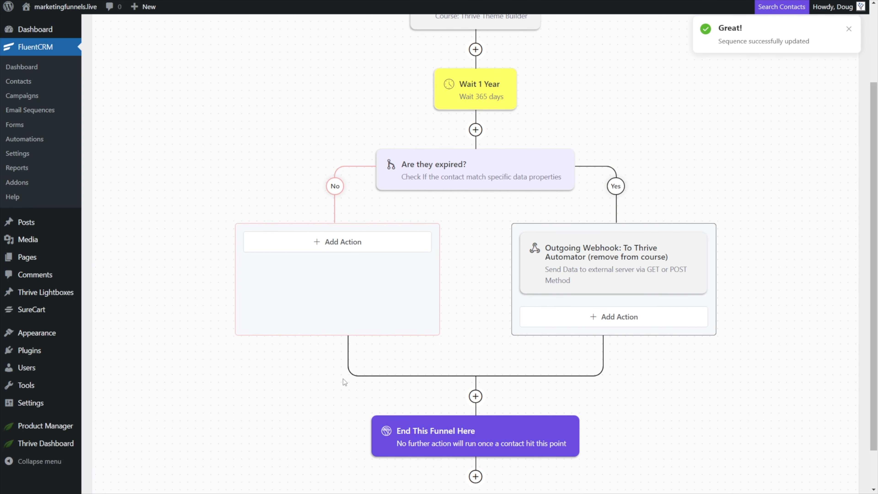
scroll(345, 382, up, 1)
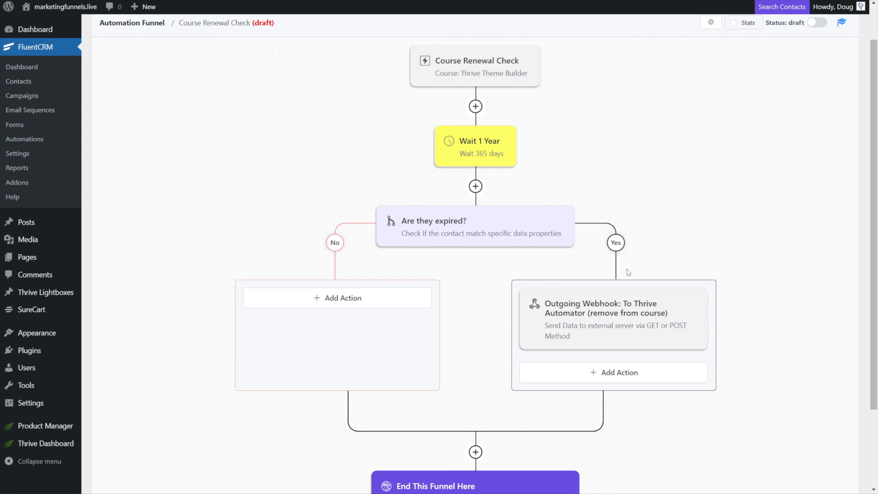
scroll(627, 325, down, 1)
scroll(504, 397, down, 2)
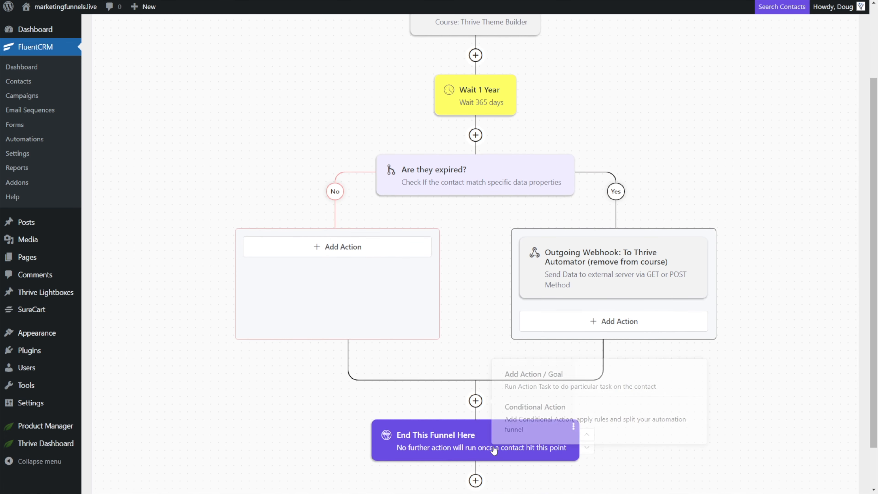
scroll(507, 402, up, 3)
scroll(506, 401, up, 3)
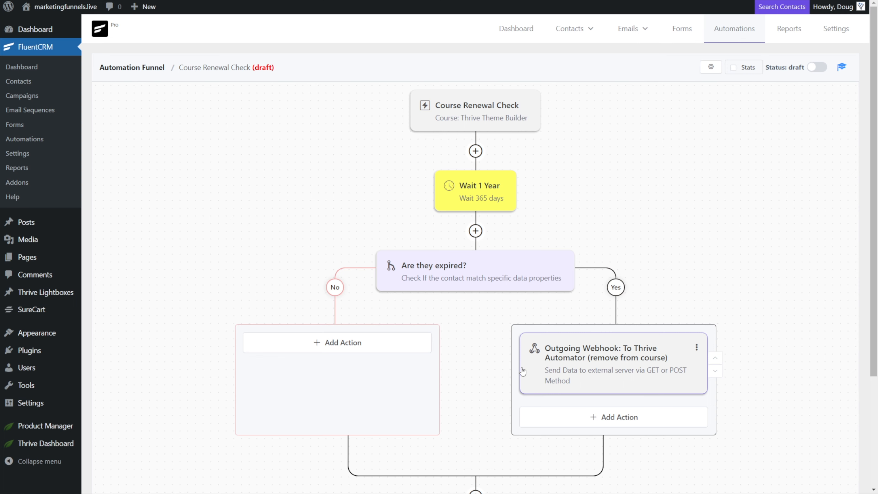
scroll(471, 251, down, 3)
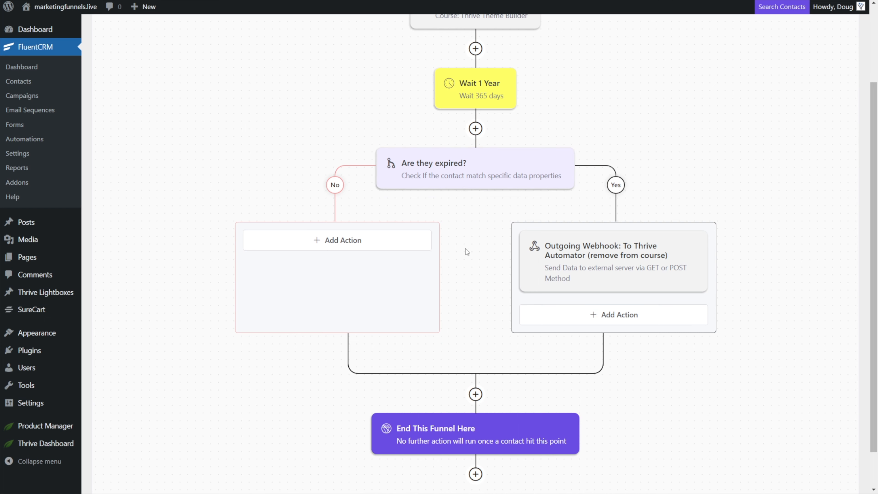
Add a Tag Applied goal after the Wait 1 Year step and label it The Member Cancelled.
scroll(470, 248, up, 2)
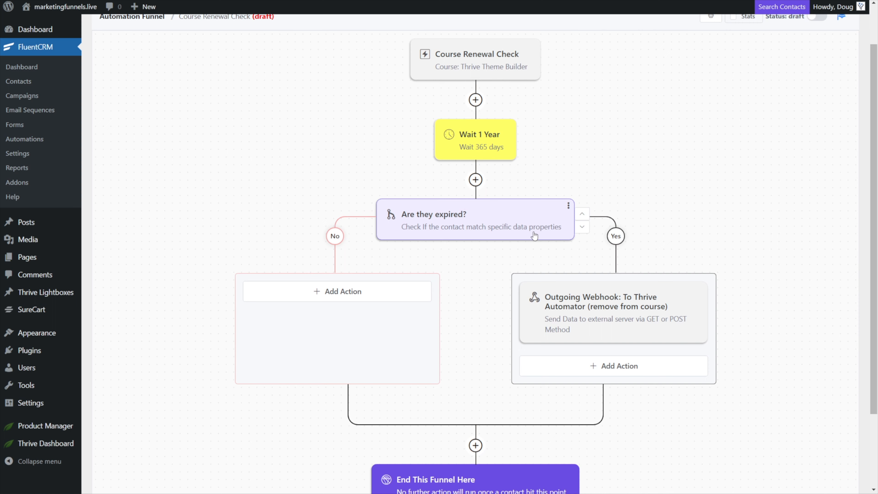
click(476, 180)
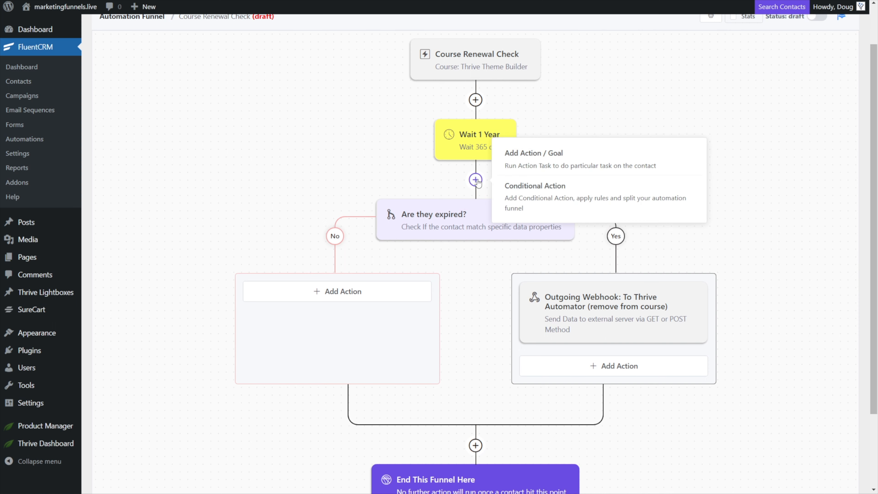
click(511, 163)
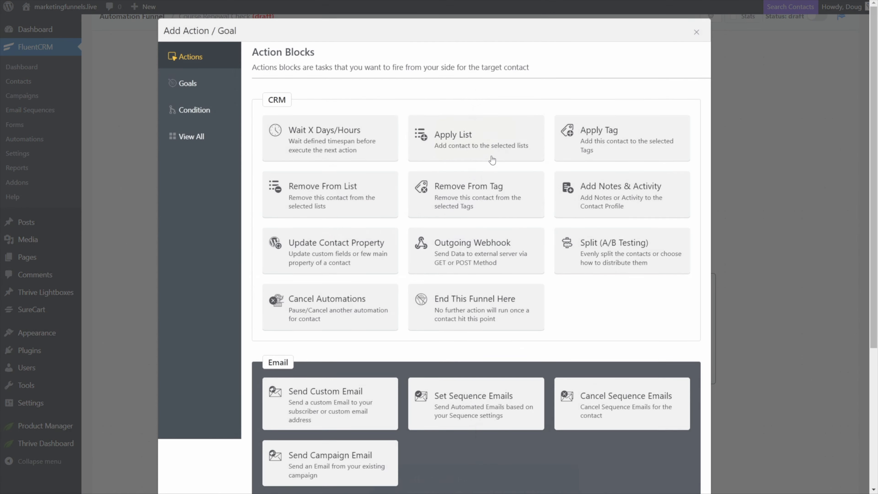
click(188, 87)
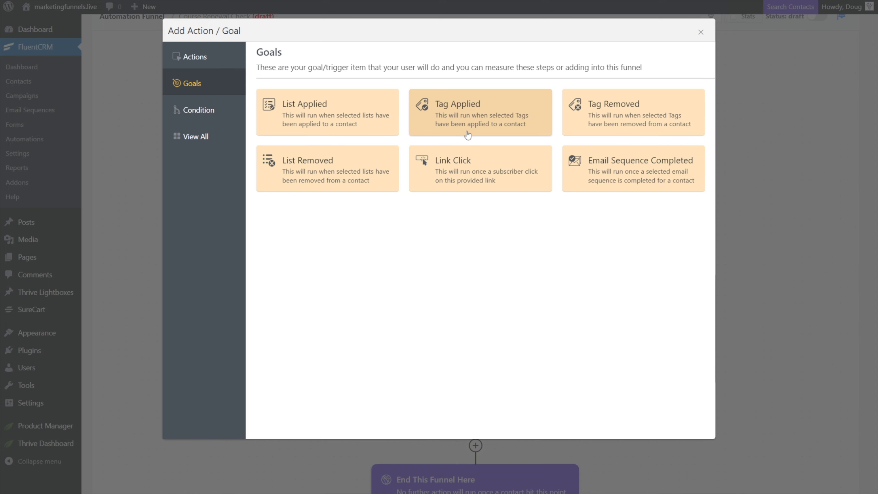
click(493, 127)
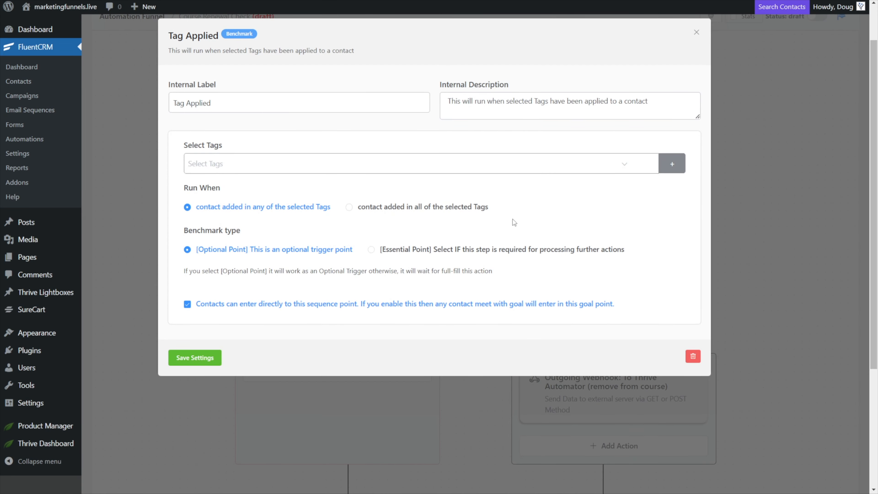
drag(211, 103, 172, 104)
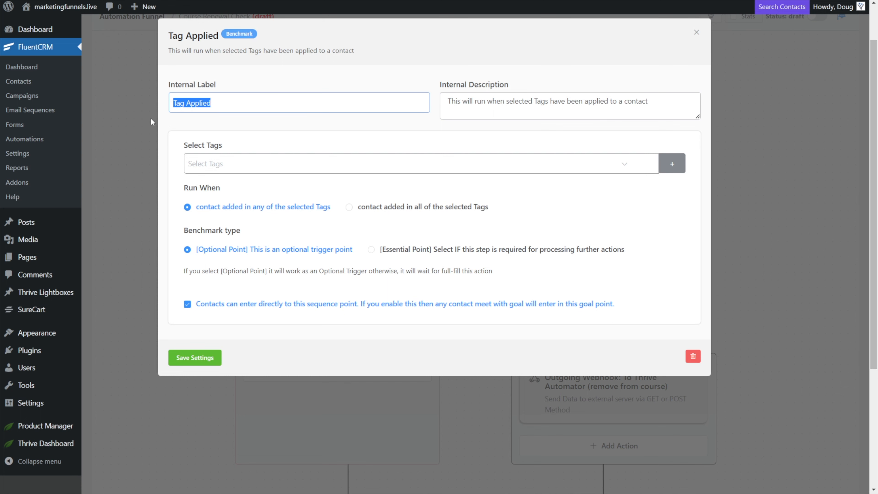
text(The Member Cand)
text(elled)
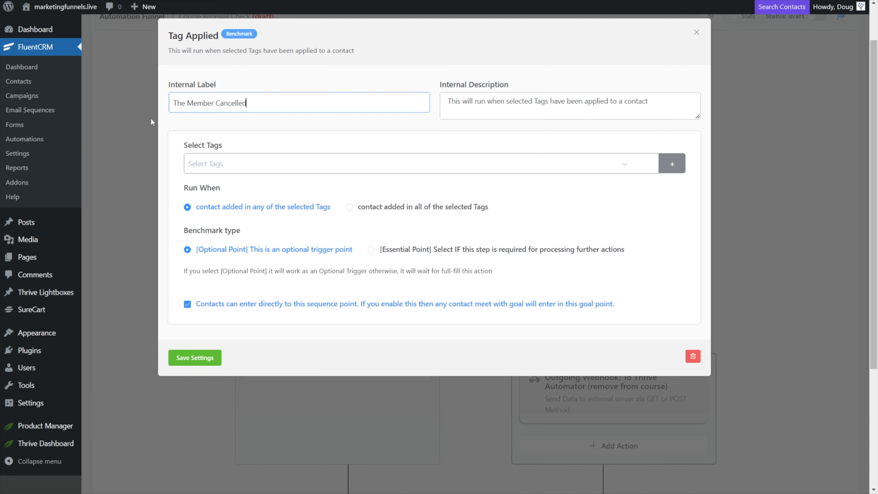
Set the goal to the Expired Member tag as an Essential Point, disable direct entry for contacts, and save.
click(315, 170)
click(230, 273)
click(253, 142)
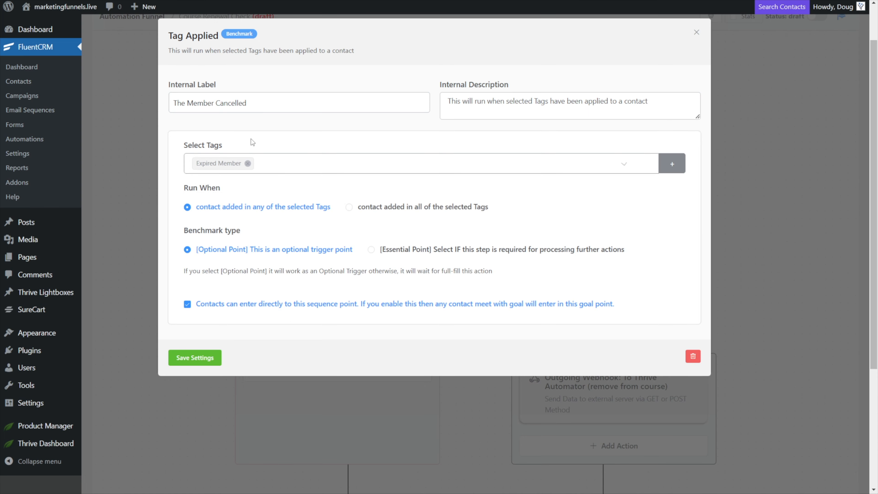
click(372, 250)
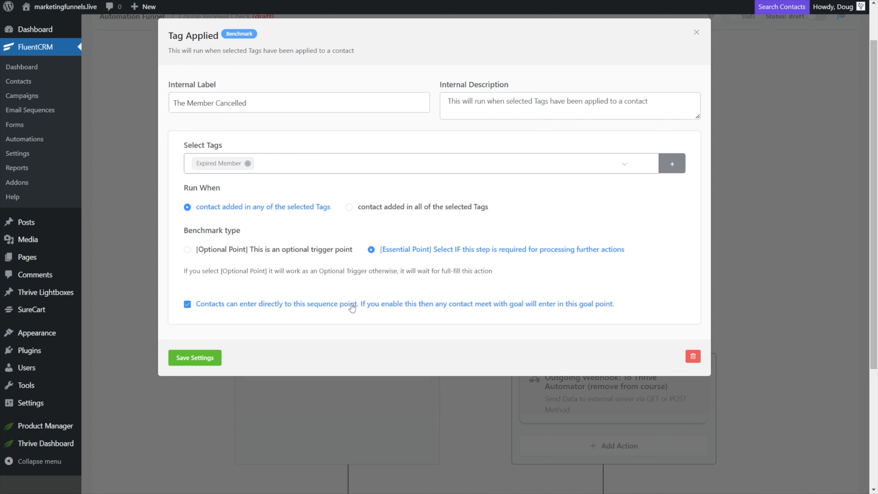
click(188, 305)
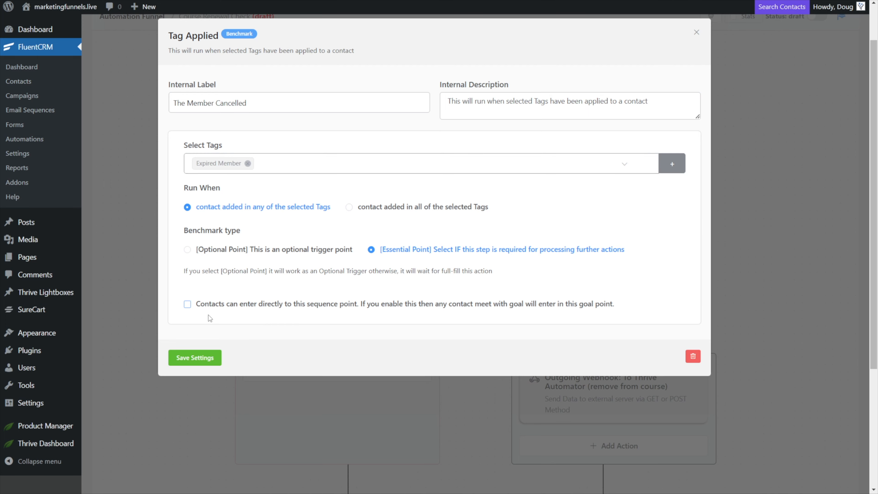
click(199, 358)
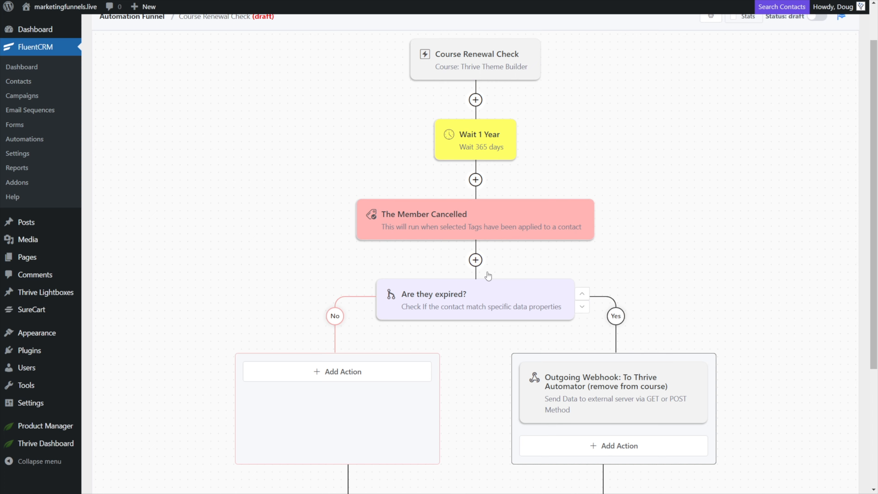
Delete the Are they expired? conditional block from the funnel.
mouse_move(467, 251)
scroll(467, 252, down, 3)
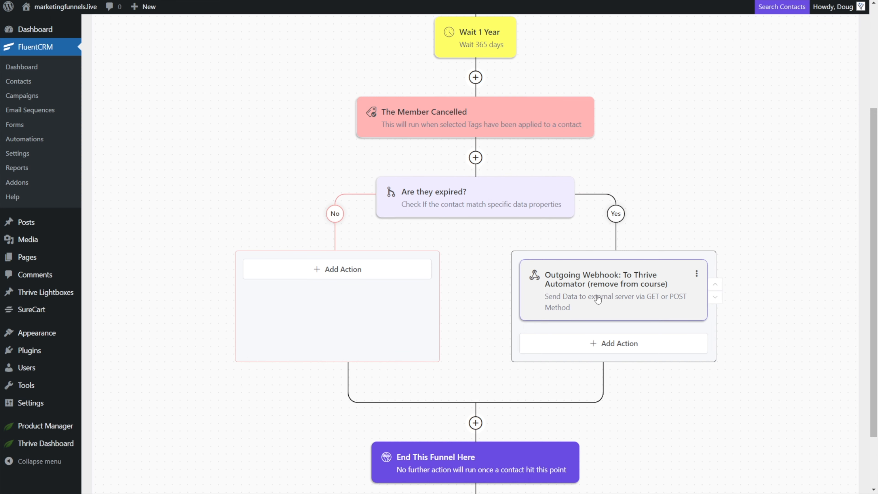
click(568, 188)
click(558, 203)
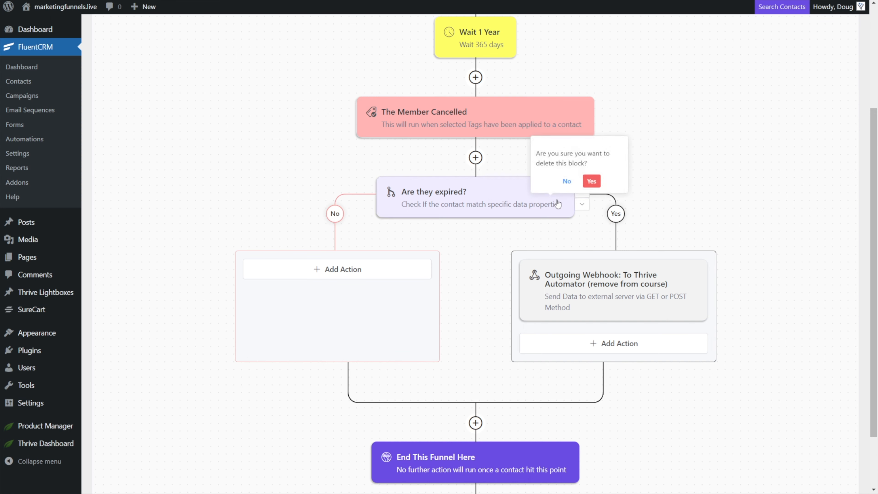
click(592, 180)
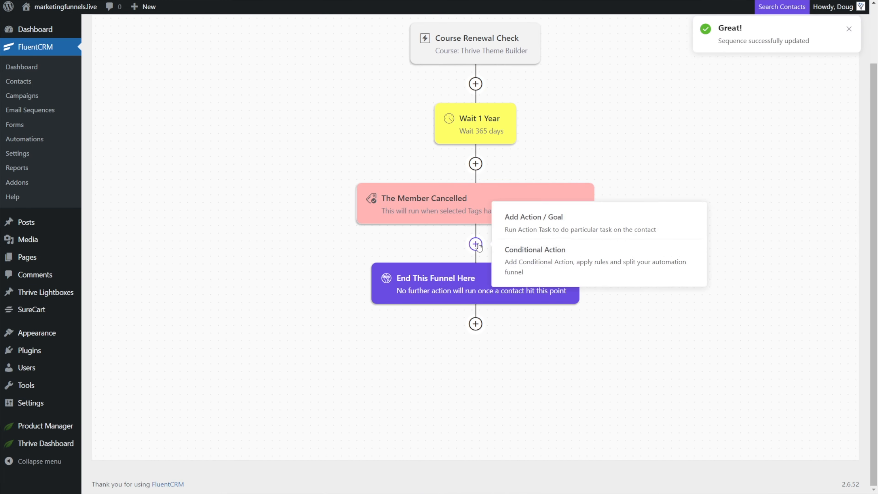
Add an Outgoing Webhook action after The Member Cancelled goal with the Thrive Automator webhook URL and save it.
click(477, 245)
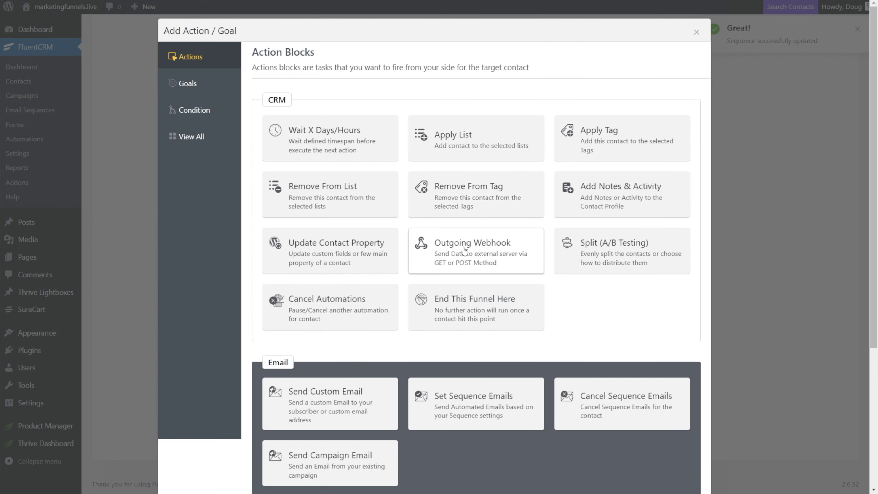
click(464, 250)
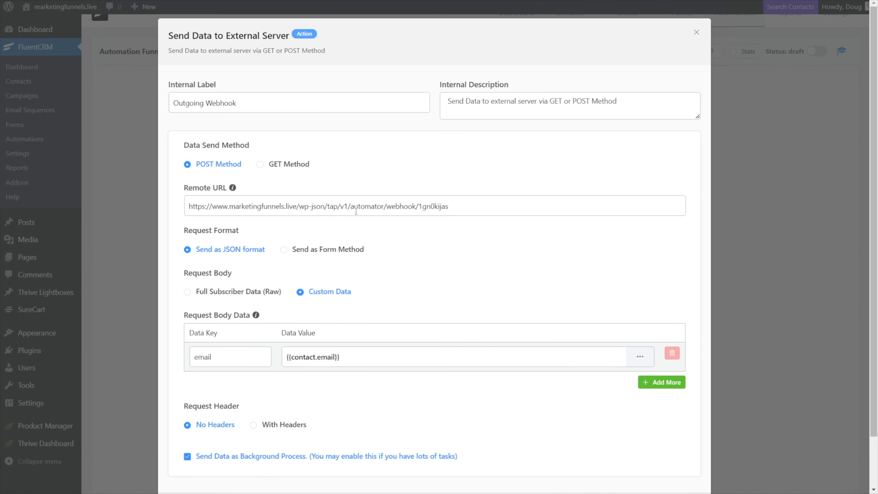
scroll(356, 211, down, 2)
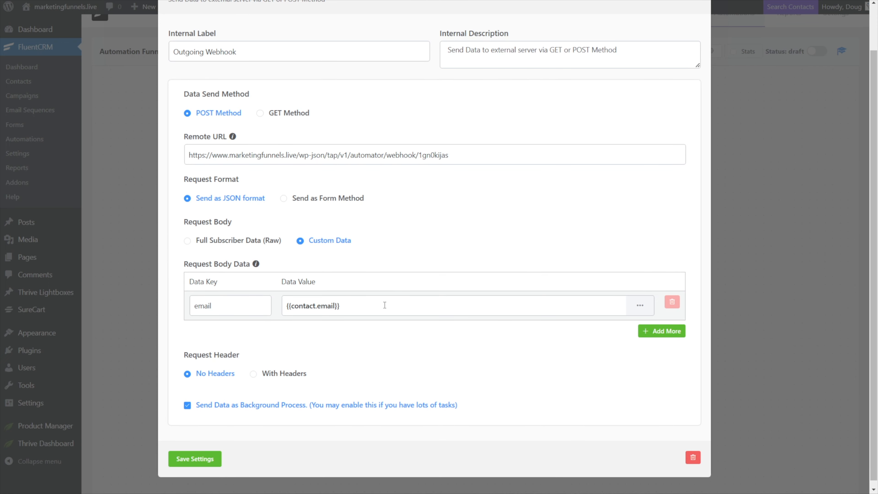
click(195, 459)
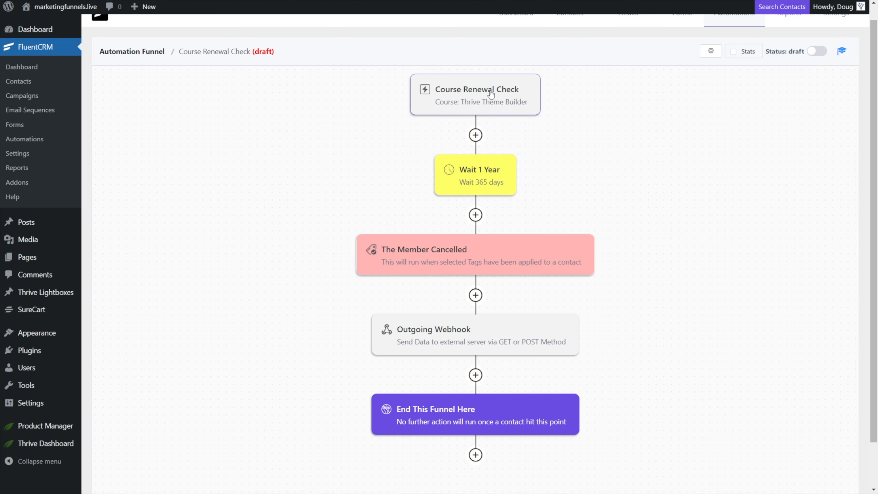
Add a Remove From Tag action after the webhook that removes the Course: Thrive Theme Builder tag, and save.
mouse_move(477, 376)
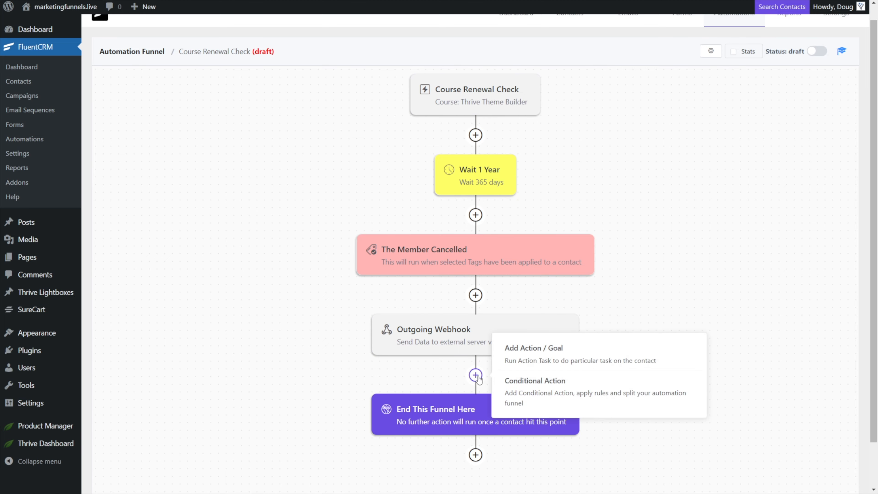
click(534, 349)
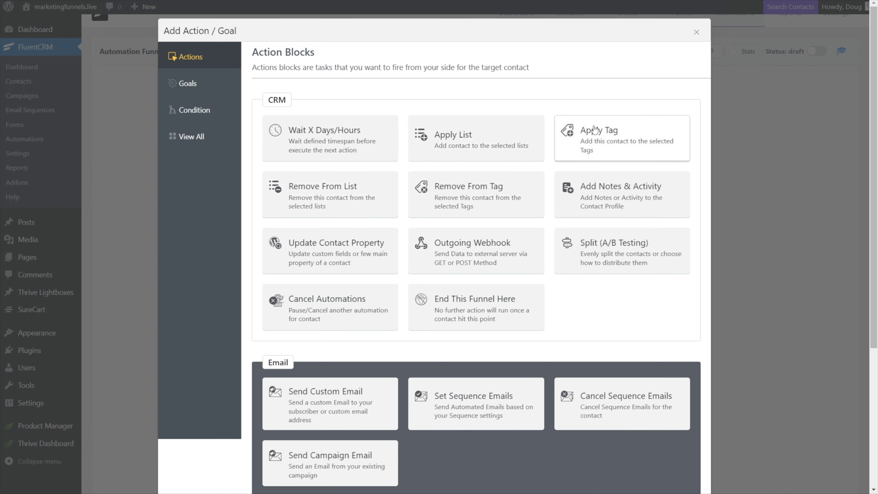
click(484, 201)
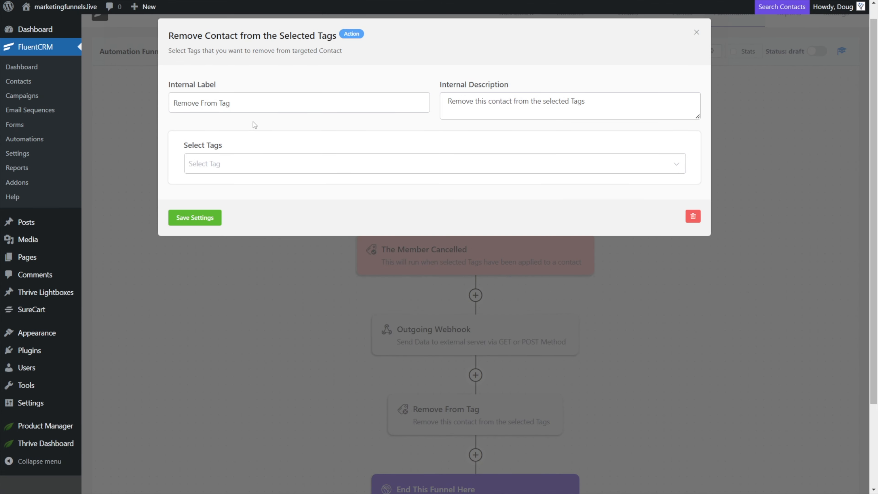
click(225, 164)
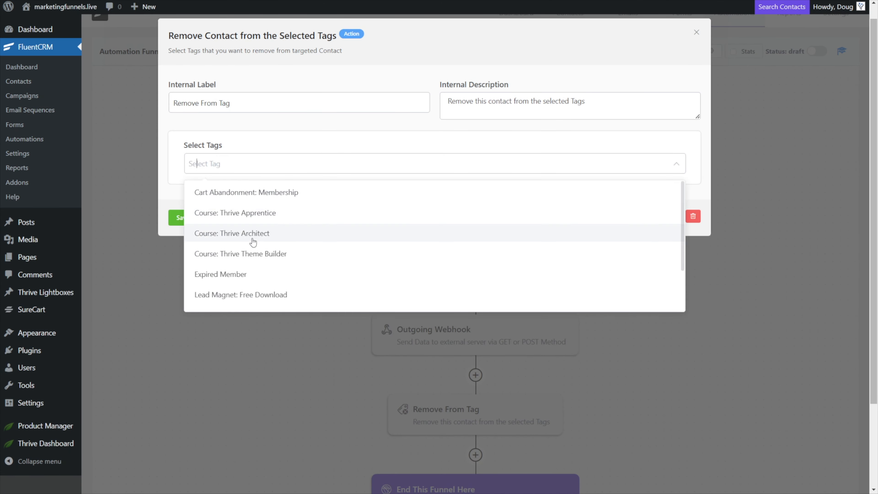
click(254, 255)
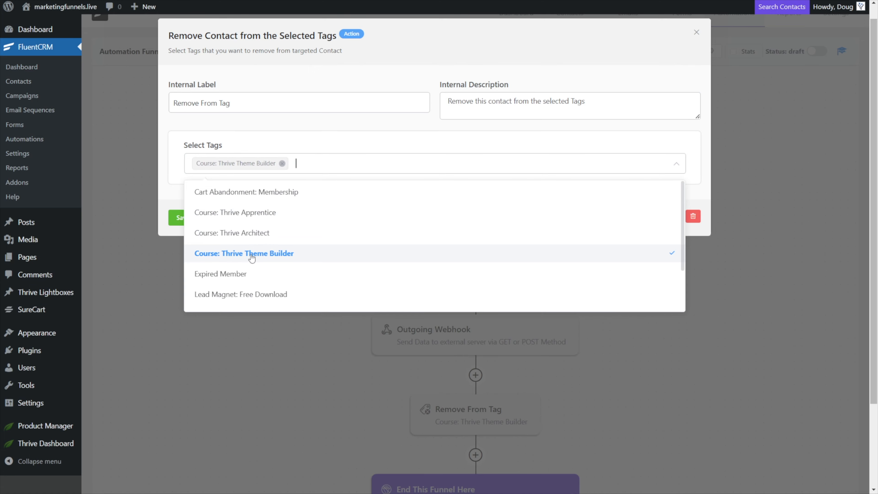
click(161, 186)
click(195, 218)
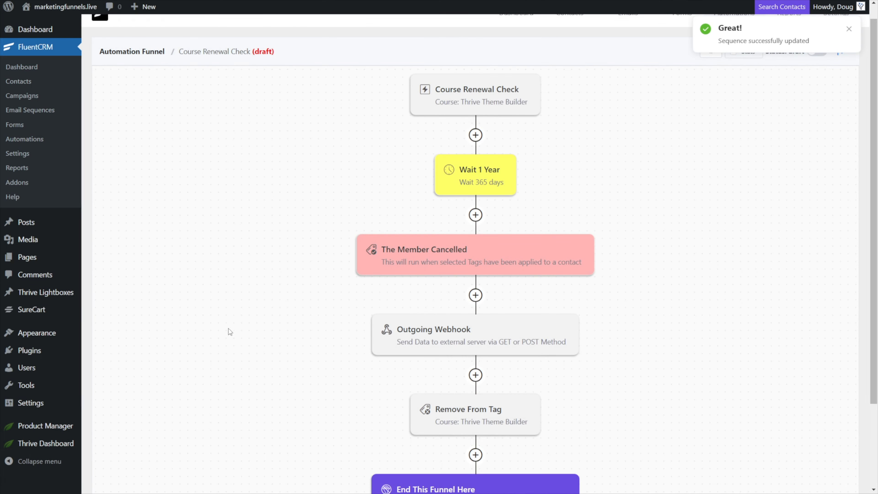
Enable restarting the automation multiple times for a contact in the Course Renewal Check trigger and save.
scroll(231, 329, down, 2)
scroll(239, 294, up, 3)
scroll(388, 196, down, 2)
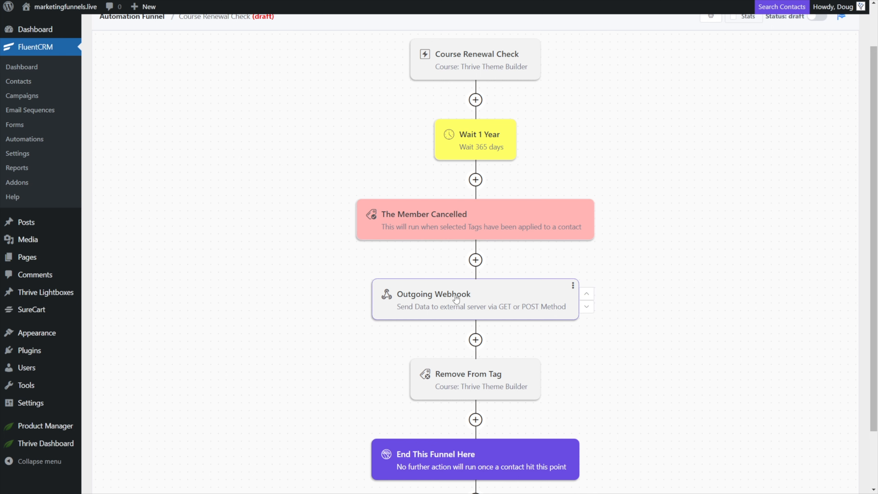
click(475, 340)
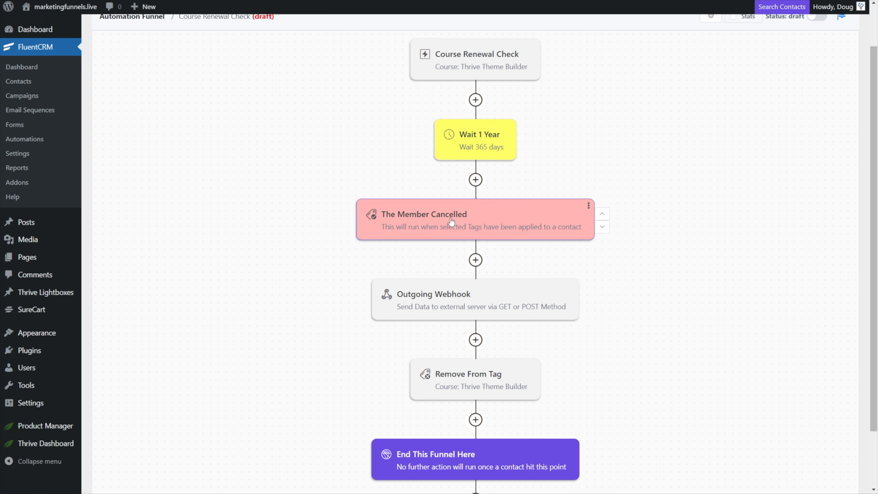
click(461, 61)
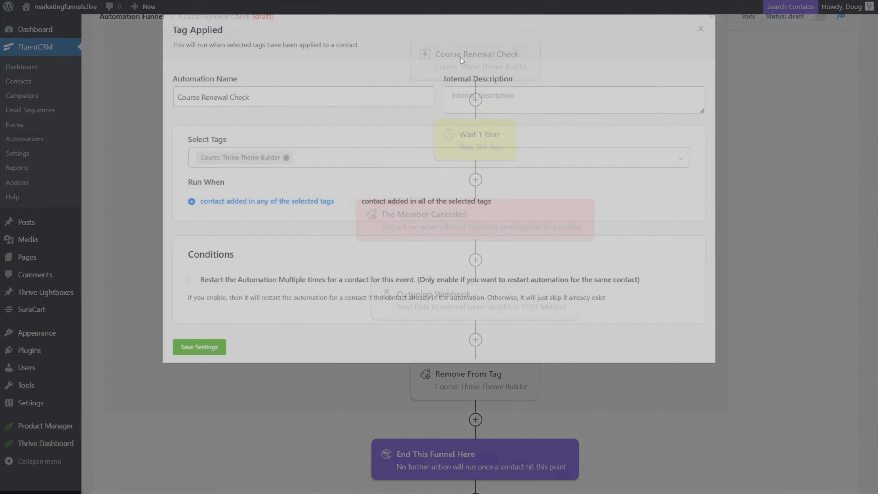
click(192, 286)
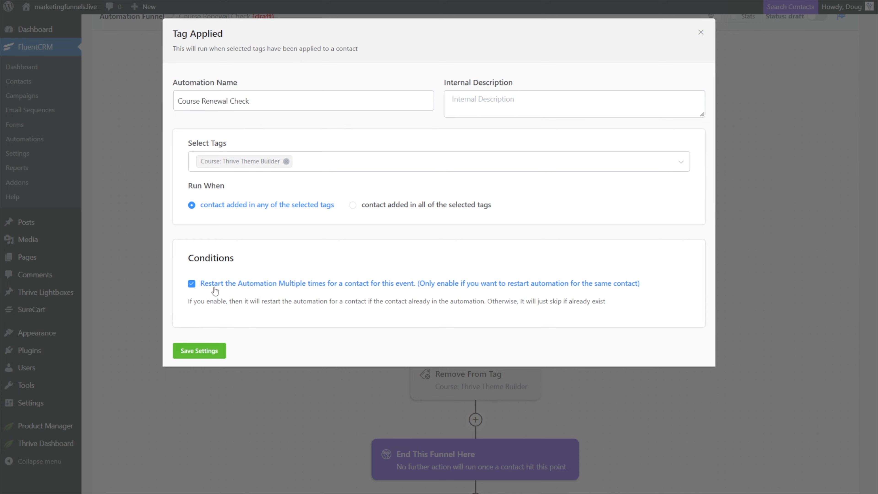
click(198, 356)
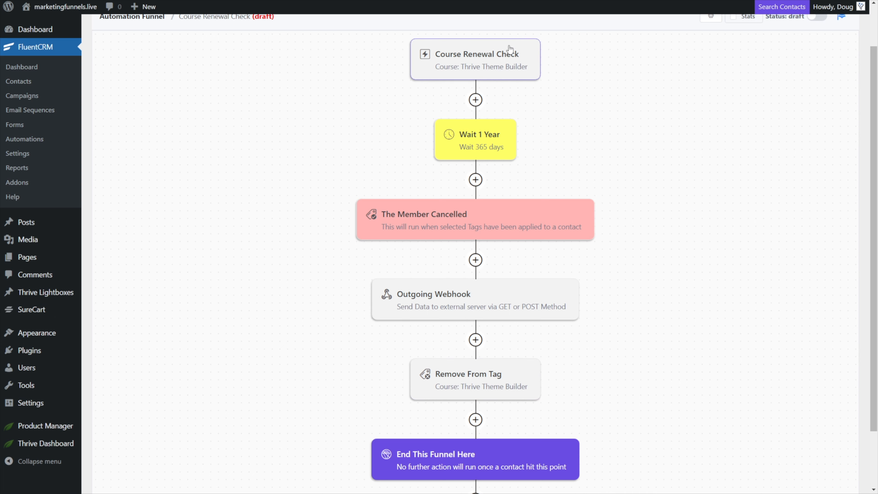
scroll(547, 452, down, 2)
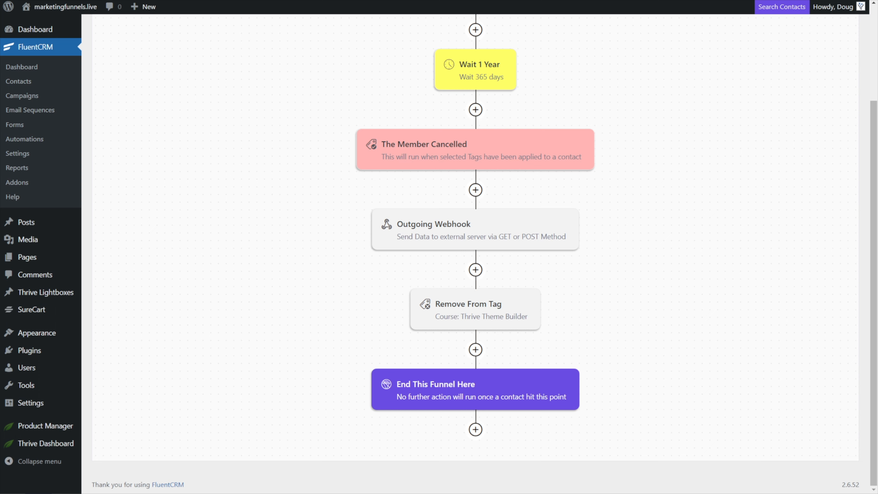
scroll(292, 348, up, 4)
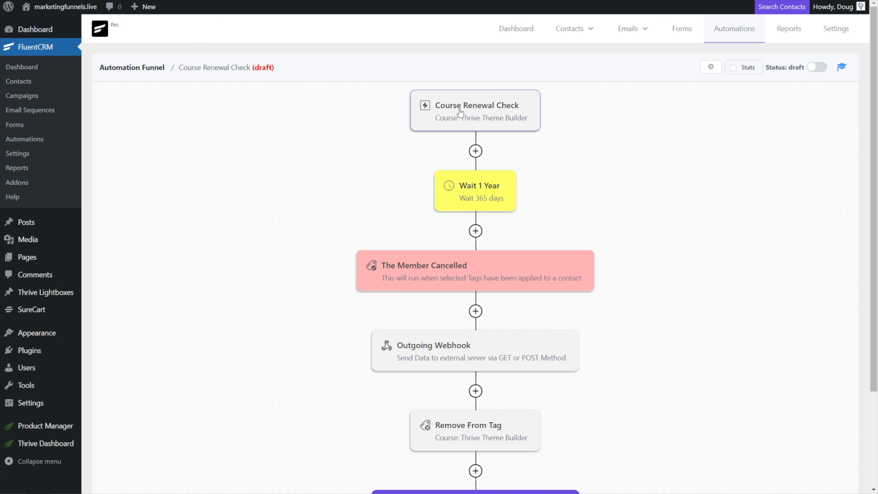